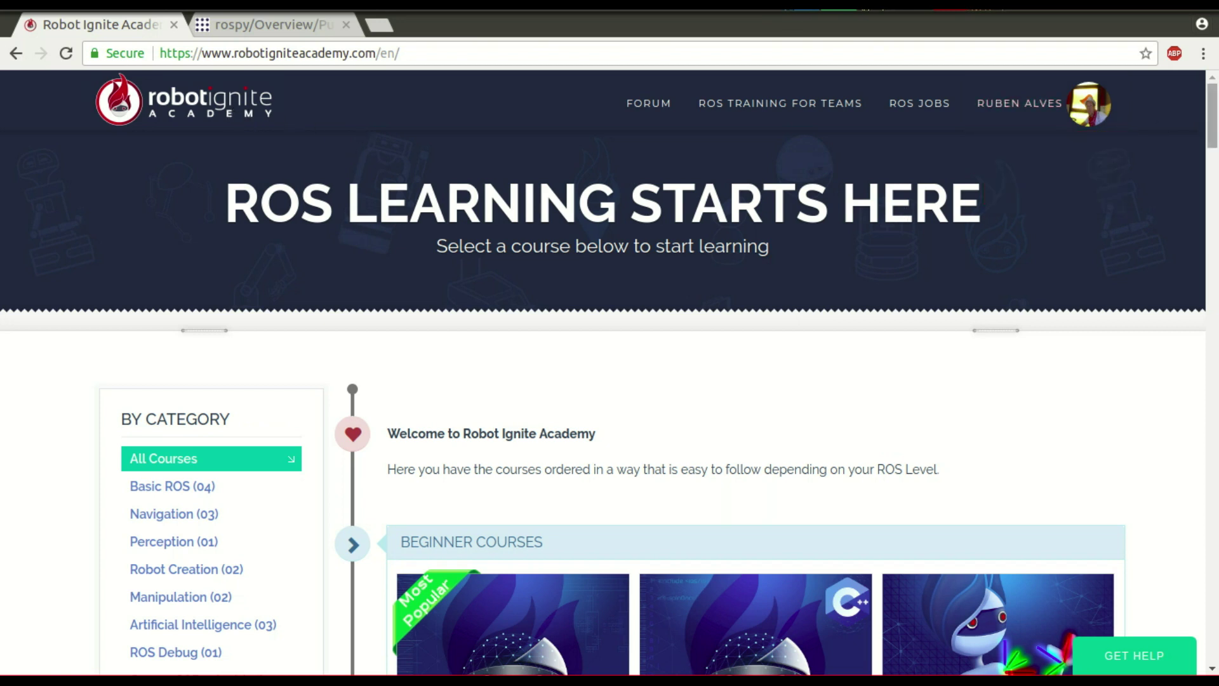
{"action": "scroll", "coordinate": [610, 401], "scroll_direction": "down", "scroll_amount": 5}
{"action": "scroll", "coordinate": [610, 400], "scroll_direction": "down", "scroll_amount": 5}
{"action": "scroll", "coordinate": [1169, 241], "scroll_direction": "up", "scroll_amount": 1}
{"action": "scroll", "coordinate": [1171, 217], "scroll_direction": "up", "scroll_amount": 3}
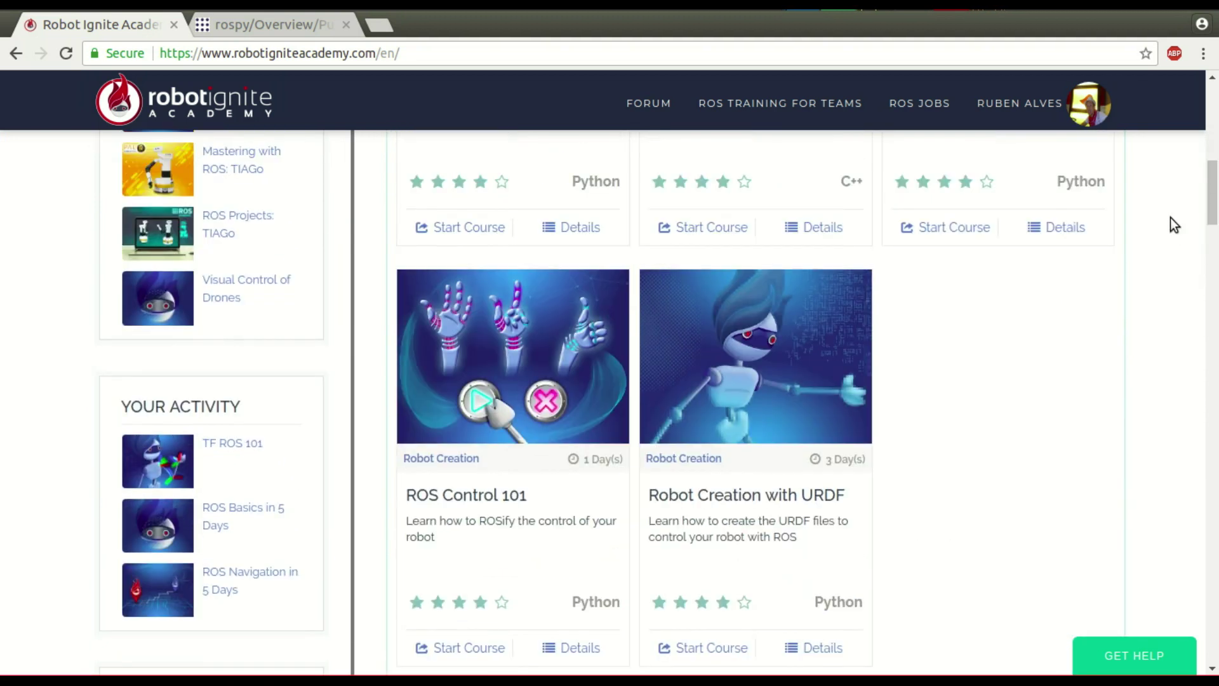
{"action": "scroll", "coordinate": [1169, 216], "scroll_direction": "down", "scroll_amount": 2}
{"action": "left_click_drag", "start_coordinate": [695, 379], "coordinate": [835, 381]}
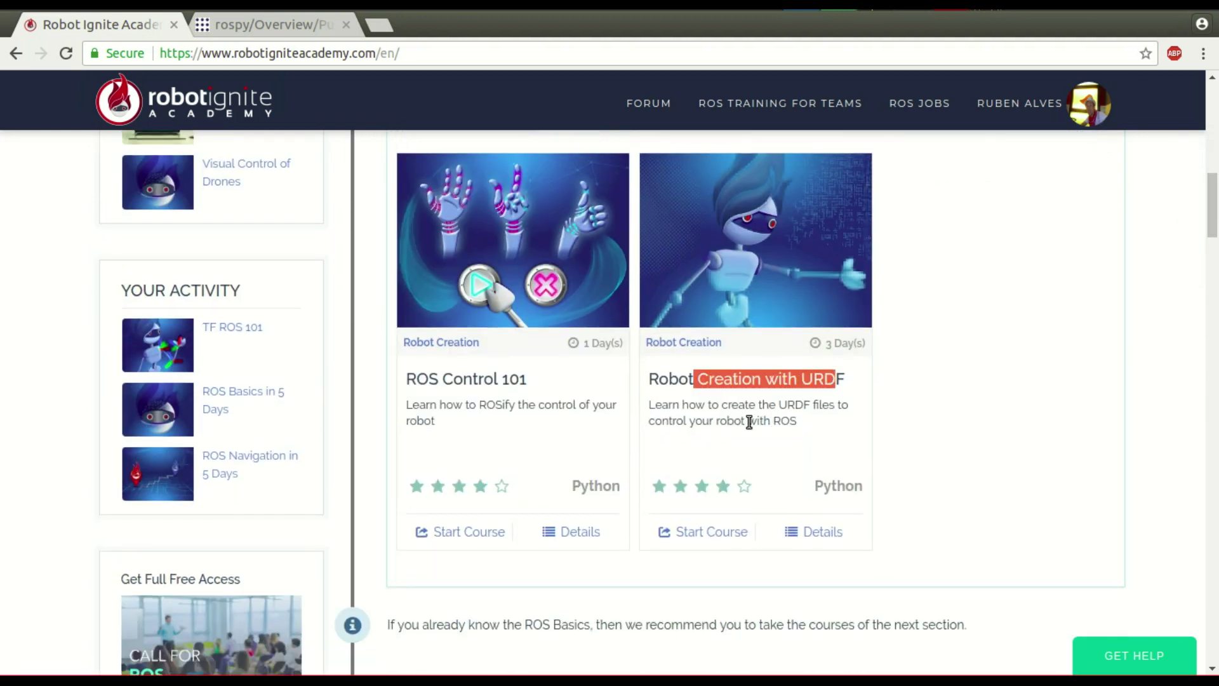
Step: Clear an accidental text selection on the catalogue showing the Robot Creation with URDF card
{"action": "left_click", "coordinate": [745, 376]}
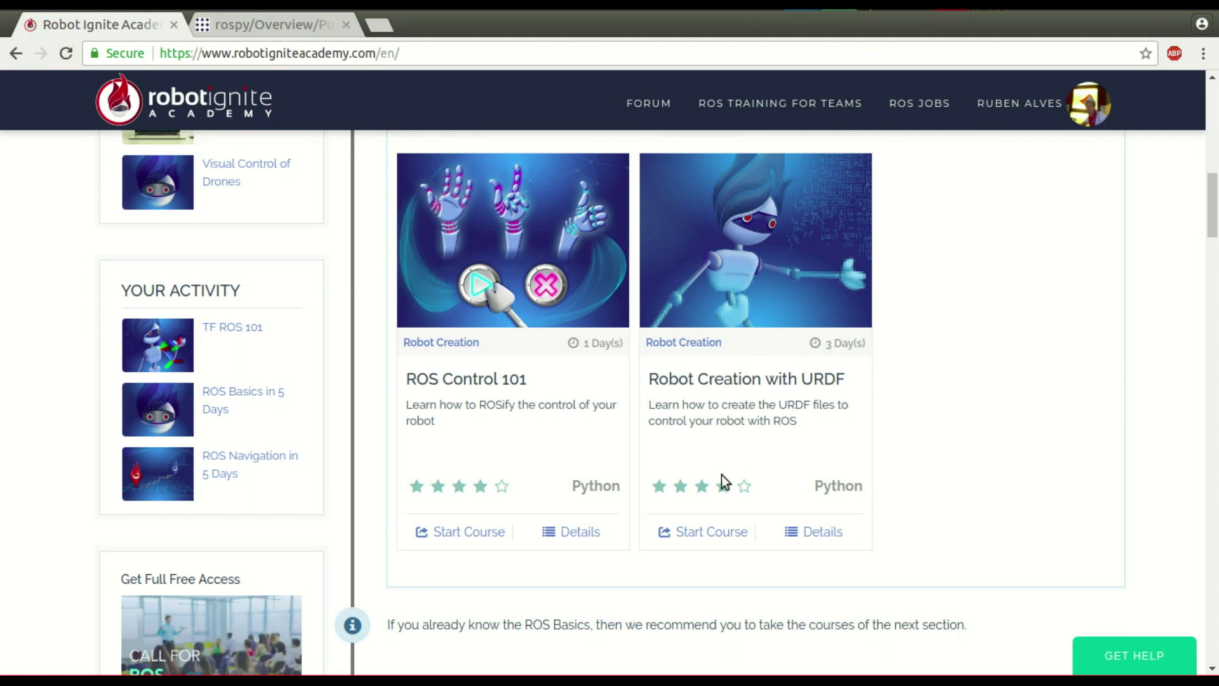
Step: Start the Robot Creation with URDF course and hide the theory notes
{"action": "left_click", "coordinate": [708, 531]}
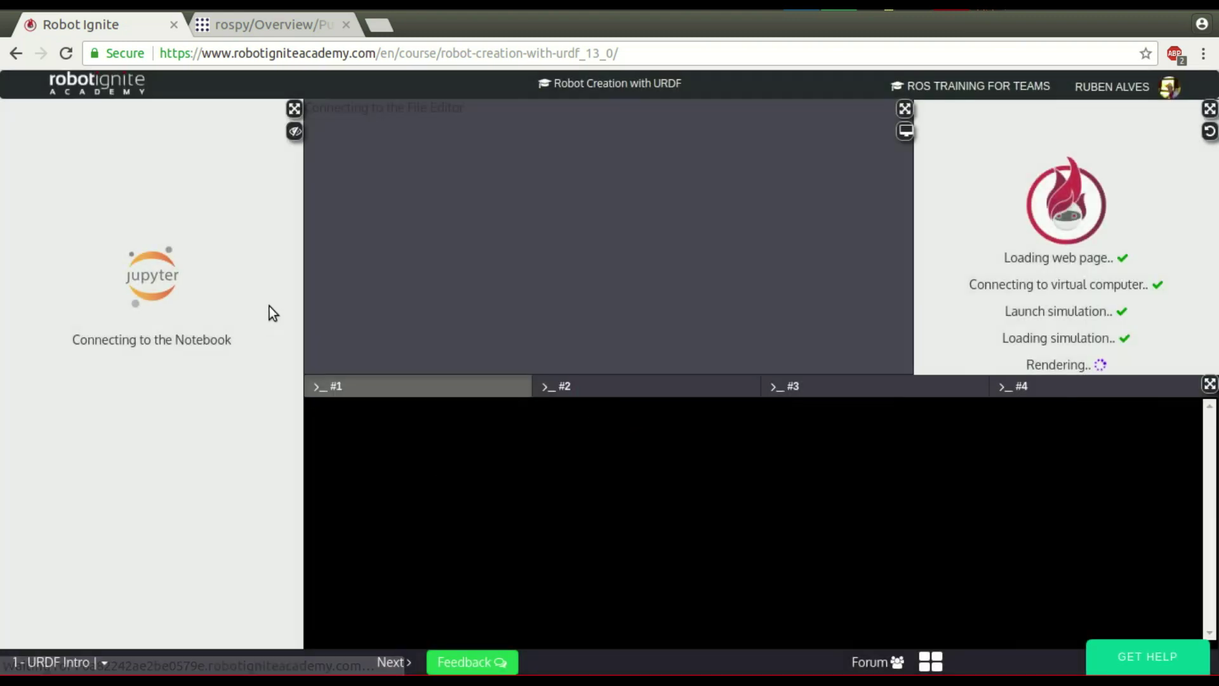
{"action": "scroll", "coordinate": [1132, 248], "scroll_direction": "up", "scroll_amount": 2}
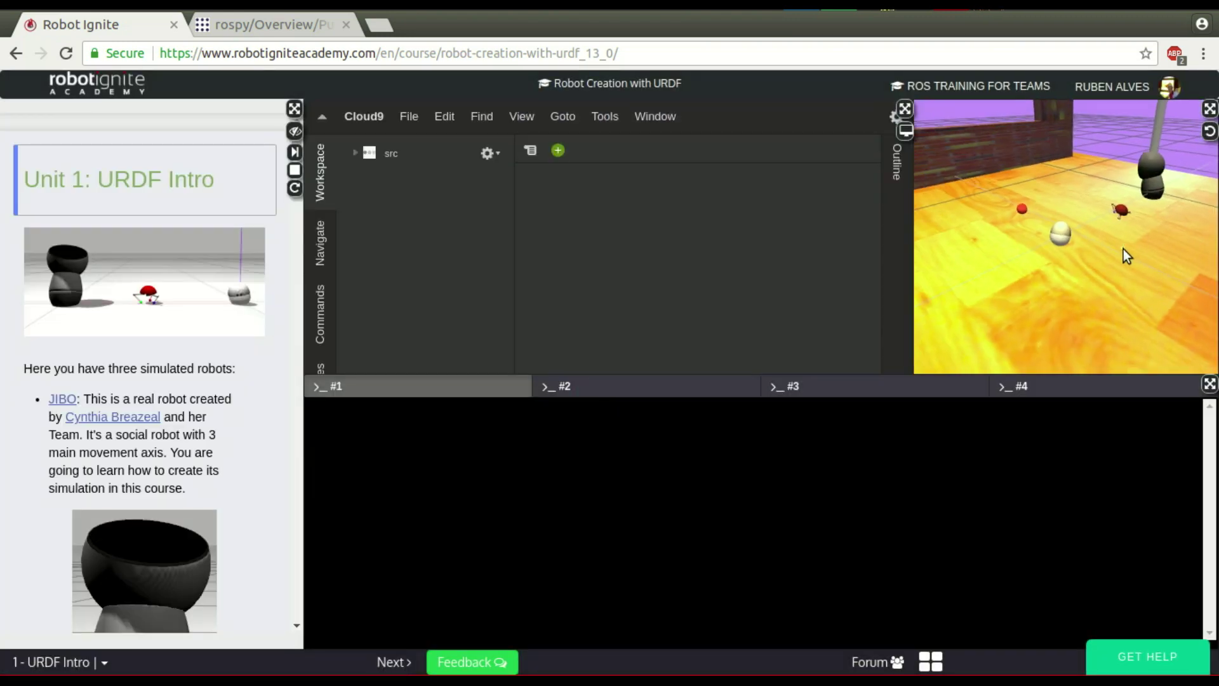
{"action": "scroll", "coordinate": [1133, 249], "scroll_direction": "up", "scroll_amount": 2}
{"action": "scroll", "coordinate": [1125, 256], "scroll_direction": "up", "scroll_amount": 2}
{"action": "scroll", "coordinate": [1126, 257], "scroll_direction": "down", "scroll_amount": 3}
{"action": "scroll", "coordinate": [1136, 246], "scroll_direction": "down", "scroll_amount": 2}
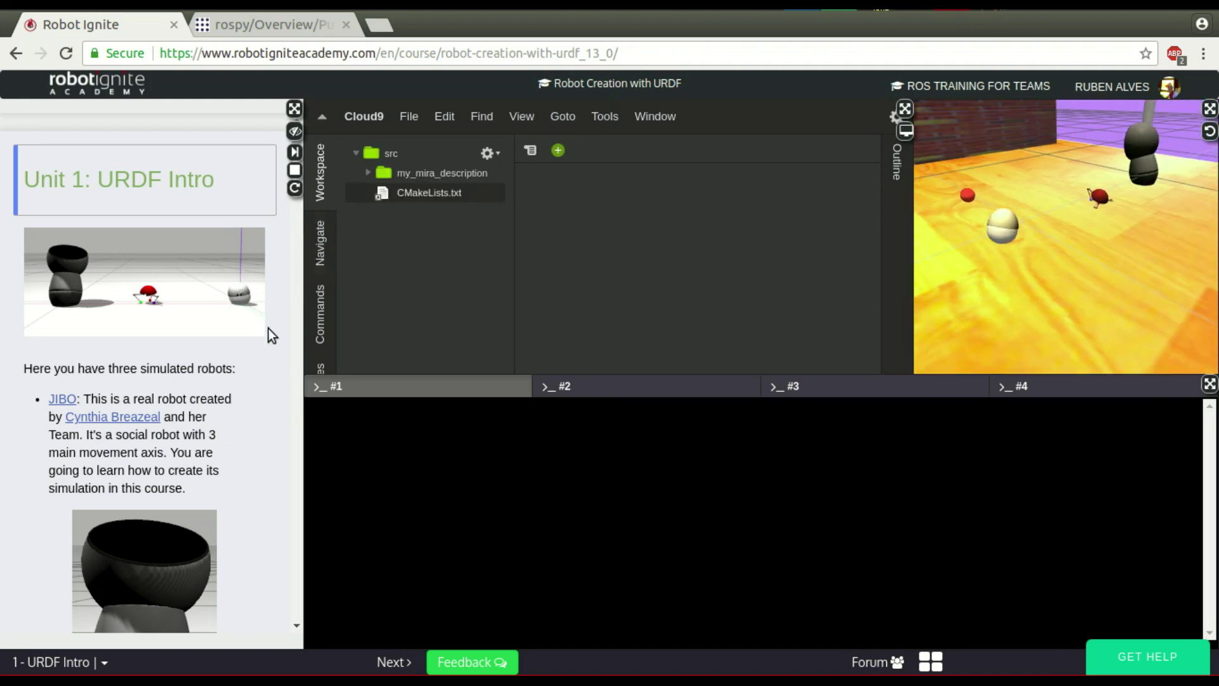
{"action": "scroll", "coordinate": [268, 330], "scroll_direction": "down", "scroll_amount": 1}
{"action": "scroll", "coordinate": [252, 353], "scroll_direction": "down", "scroll_amount": 3}
{"action": "scroll", "coordinate": [257, 286], "scroll_direction": "up", "scroll_amount": 2}
{"action": "left_click", "coordinate": [293, 136]}
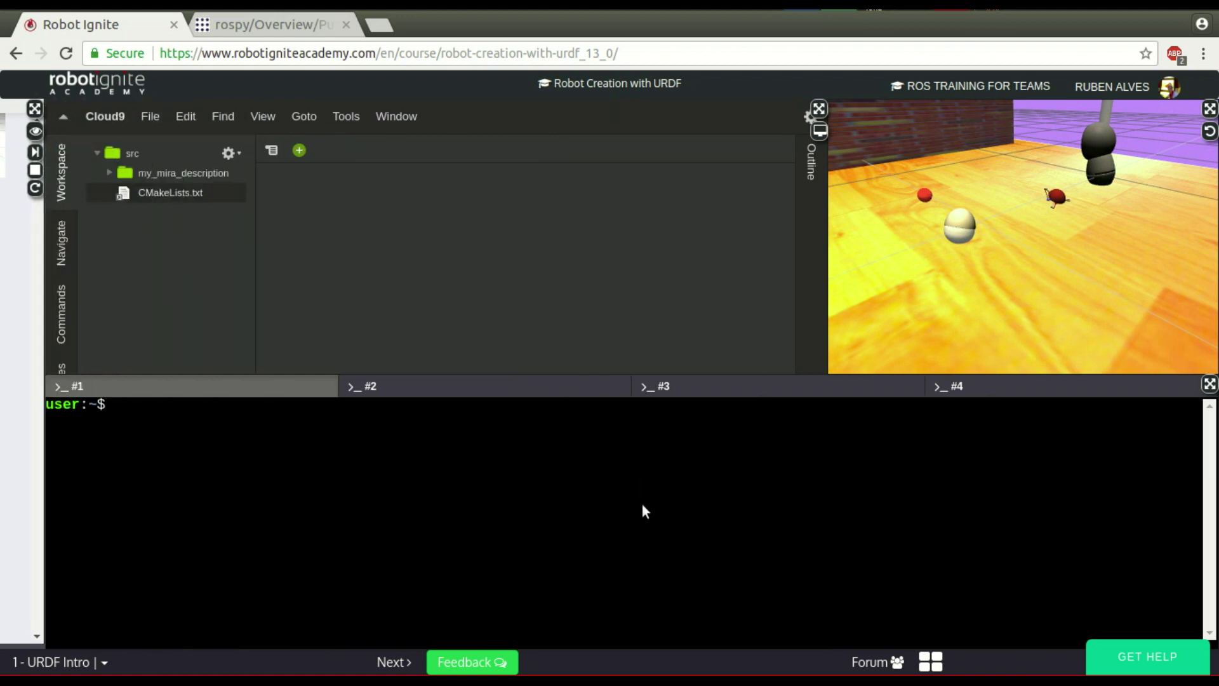
{"action": "type", "text": " ls"}
Step: Move into catkin_ws/src and run catkin_create_pkg tutorial rospy
{"action": "key", "text": "Return"}
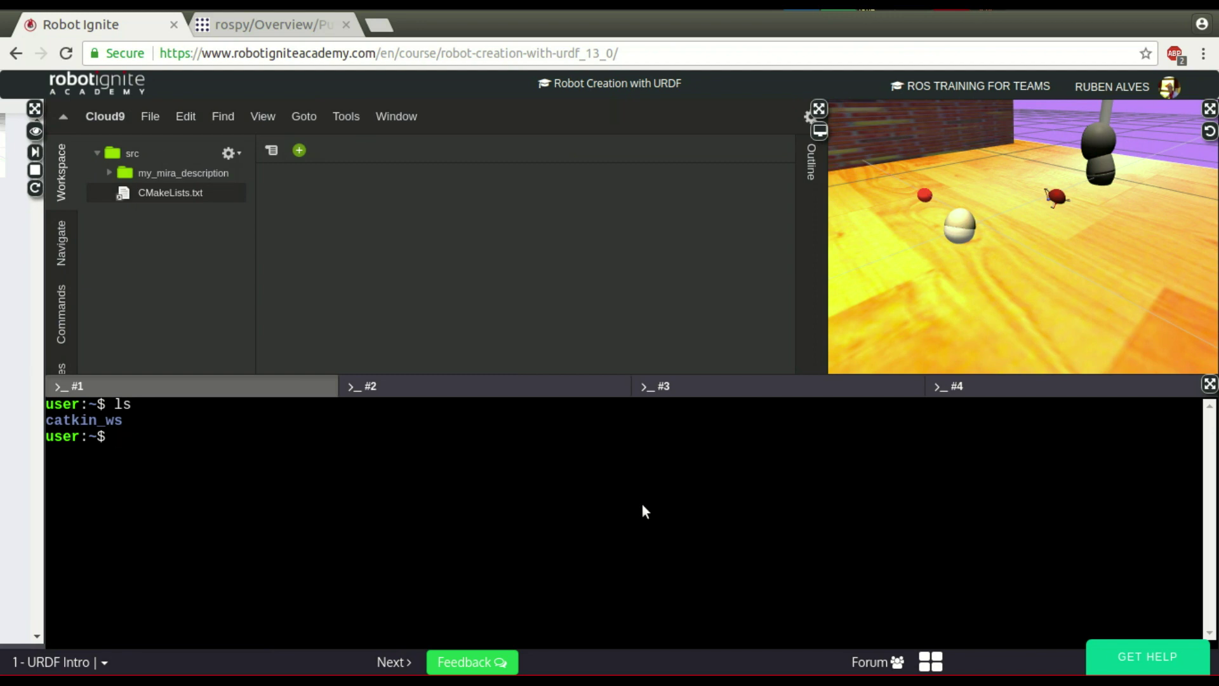
{"action": "type", "text": "ls"}
{"action": "key", "text": "BackSpace"}
{"action": "key", "text": "BackSpace"}
{"action": "type", "text": "cd catkin_ws/"}
{"action": "key", "text": "Return"}
{"action": "type", "text": "ls"}
{"action": "key", "text": "Return"}
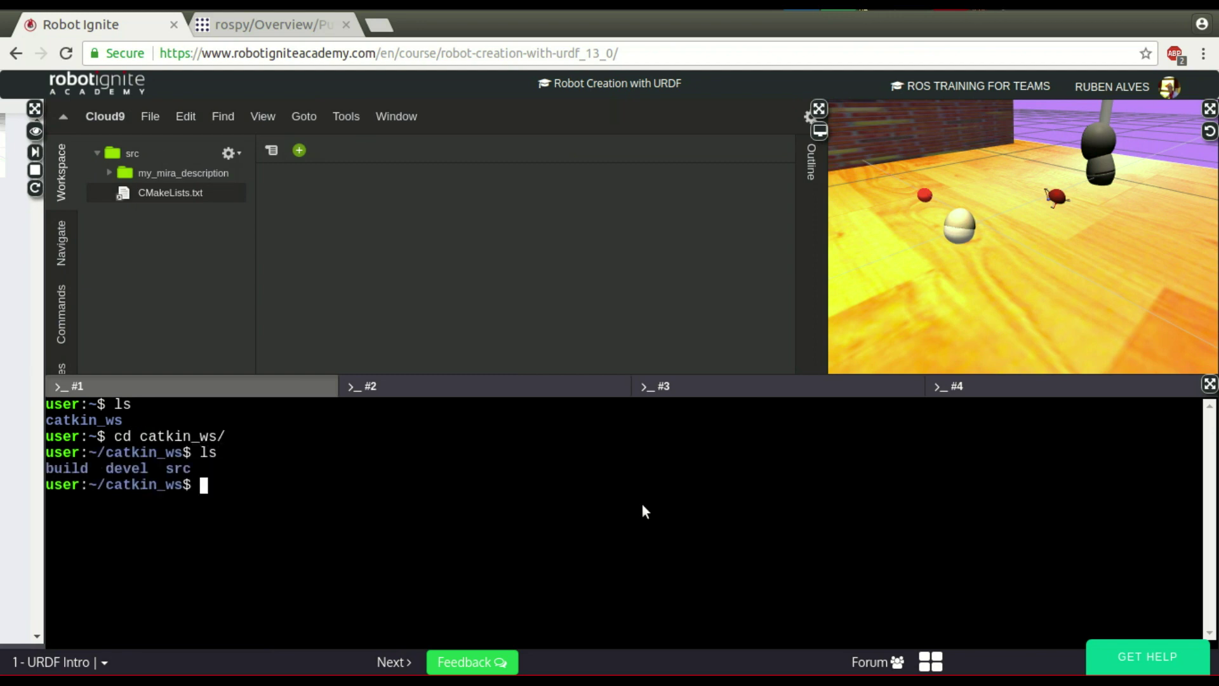
{"action": "type", "text": "cd src/"}
{"action": "key", "text": "Return"}
{"action": "type", "text": "to"}
{"action": "key", "text": "ctrl+c"}
{"action": "type", "text": "ls"}
{"action": "key", "text": "Return"}
{"action": "type", "text": "catkin_c"}
{"action": "key", "text": "Tab"}
{"action": "type", "text": "tutorial rospy"}
{"action": "key", "text": "Return"}
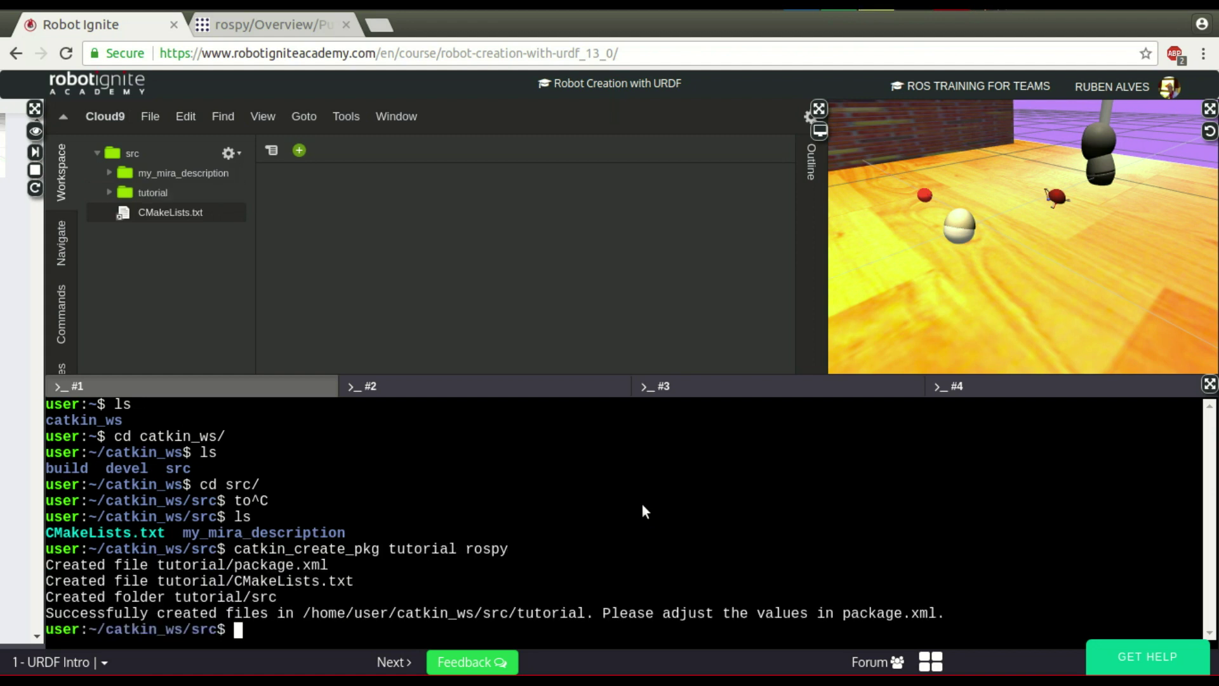
Step: Expand the tutorial package, move into tutorial/src, and create an empty publisher.py
{"action": "left_click", "coordinate": [110, 194]}
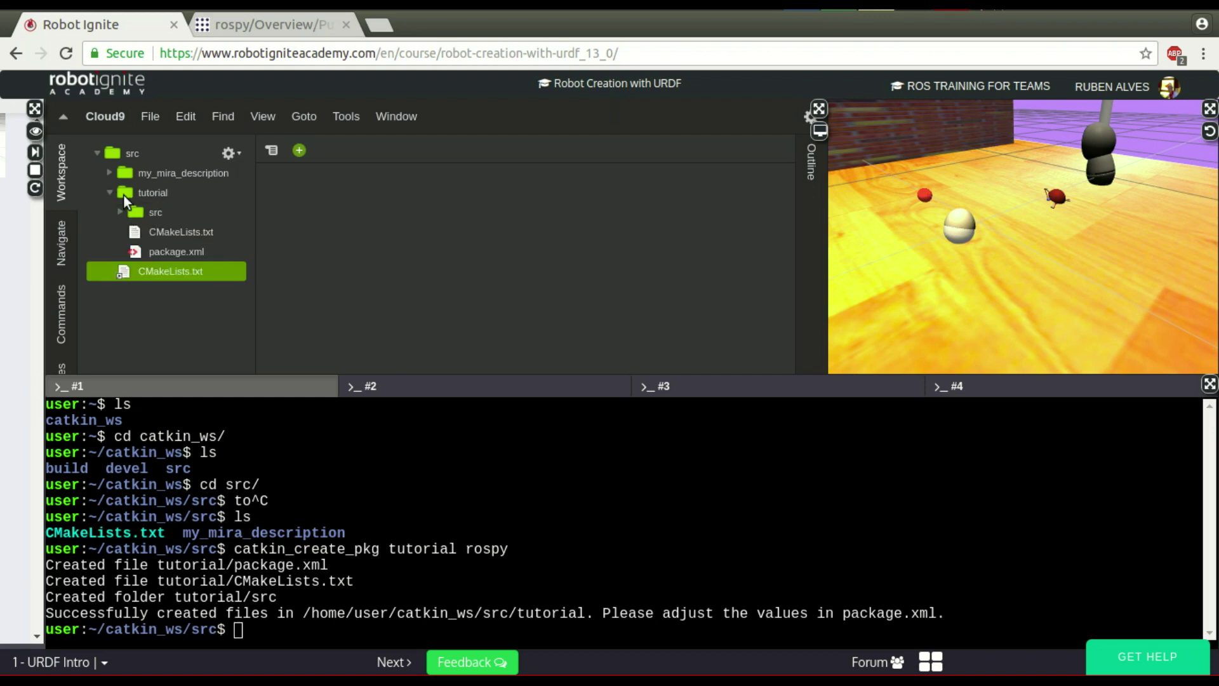
{"action": "left_click", "coordinate": [115, 215]}
{"action": "left_click", "coordinate": [471, 531]}
{"action": "type", "text": "c"}
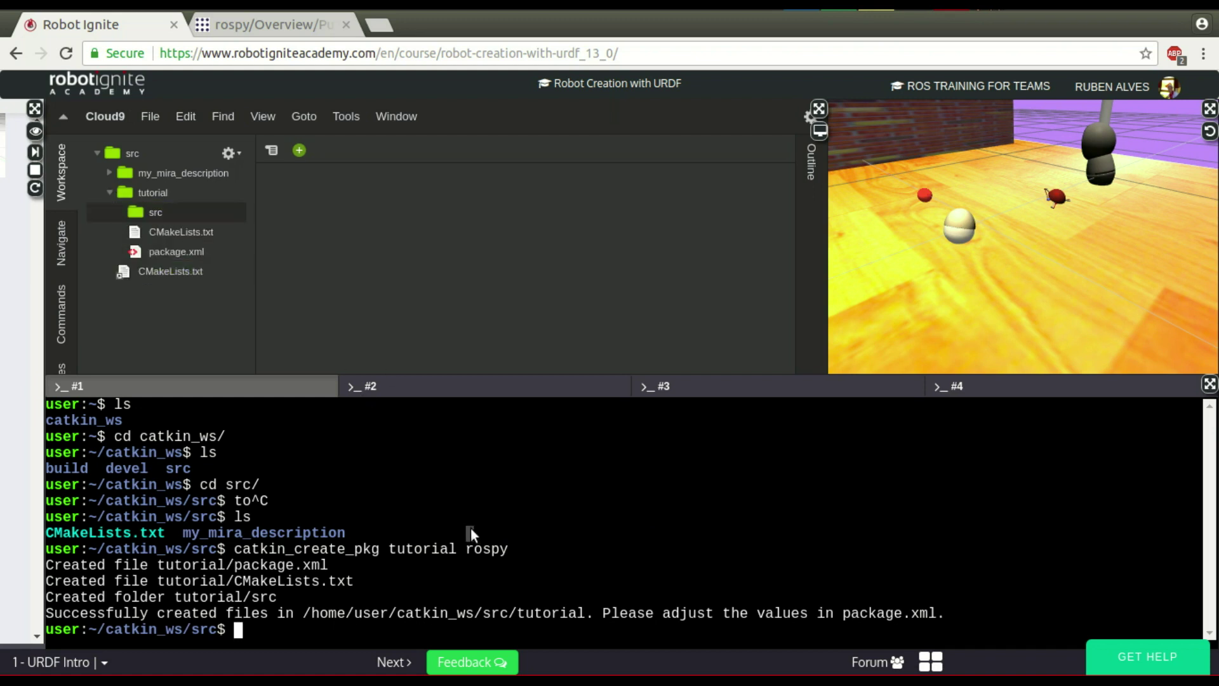
{"action": "type", "text": "d tutorial/src/"}
{"action": "key", "text": "Return"}
{"action": "type", "text": "ls"}
{"action": "key", "text": "Return"}
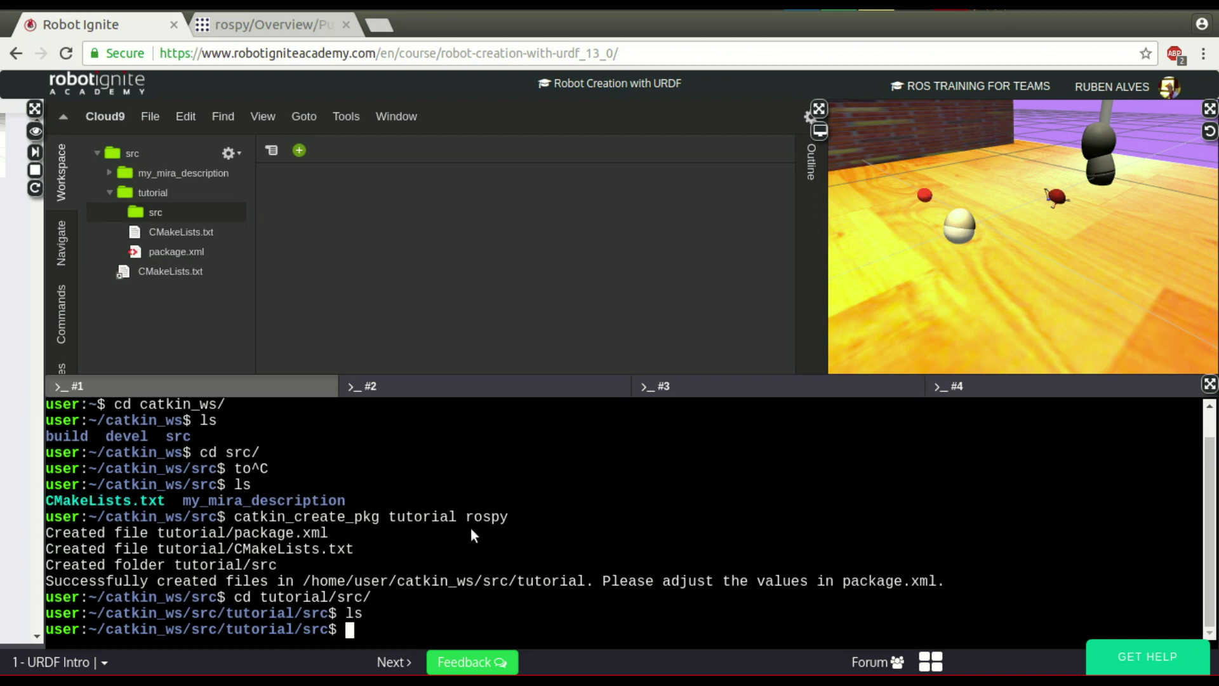
{"action": "type", "text": "touch publisher.py"}
{"action": "key", "text": "Return"}
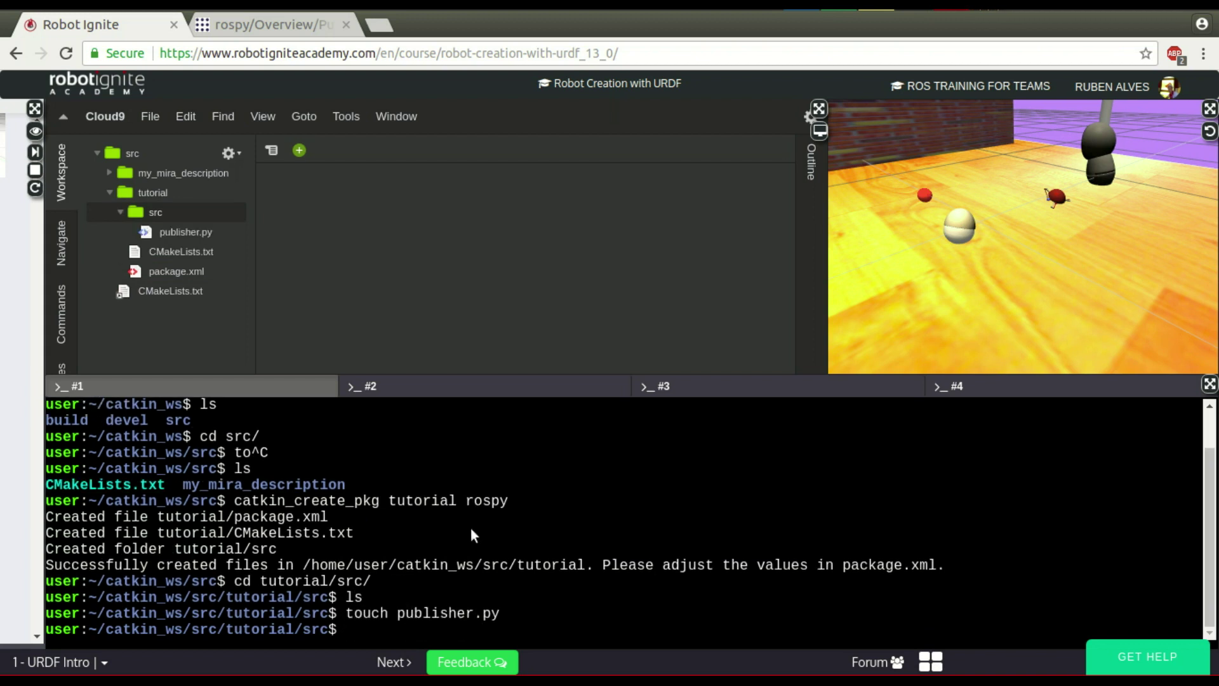
{"action": "type", "text": "ls"}
{"action": "key", "text": "Return"}
{"action": "type", "text": "chmod +x pu"}
Step: Make publisher.py executable with chmod +x and open it in the editor
{"action": "key", "text": "Tab"}
{"action": "key", "text": "Return"}
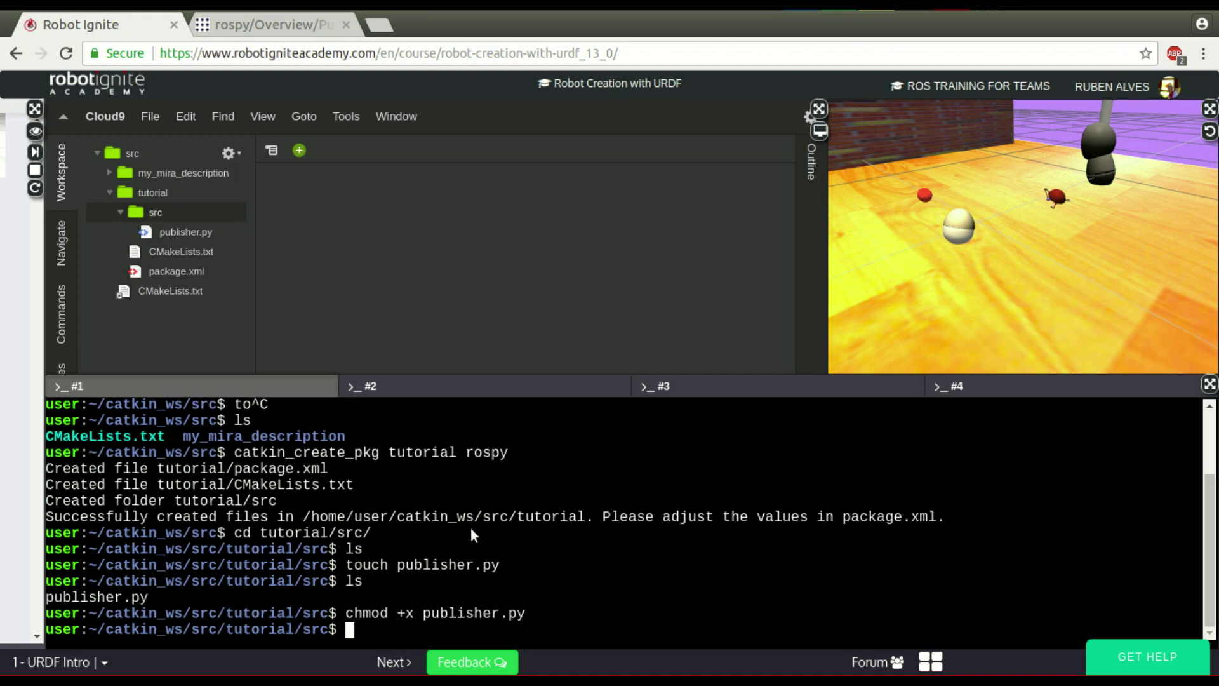
{"action": "type", "text": "ls"}
{"action": "key", "text": "Return"}
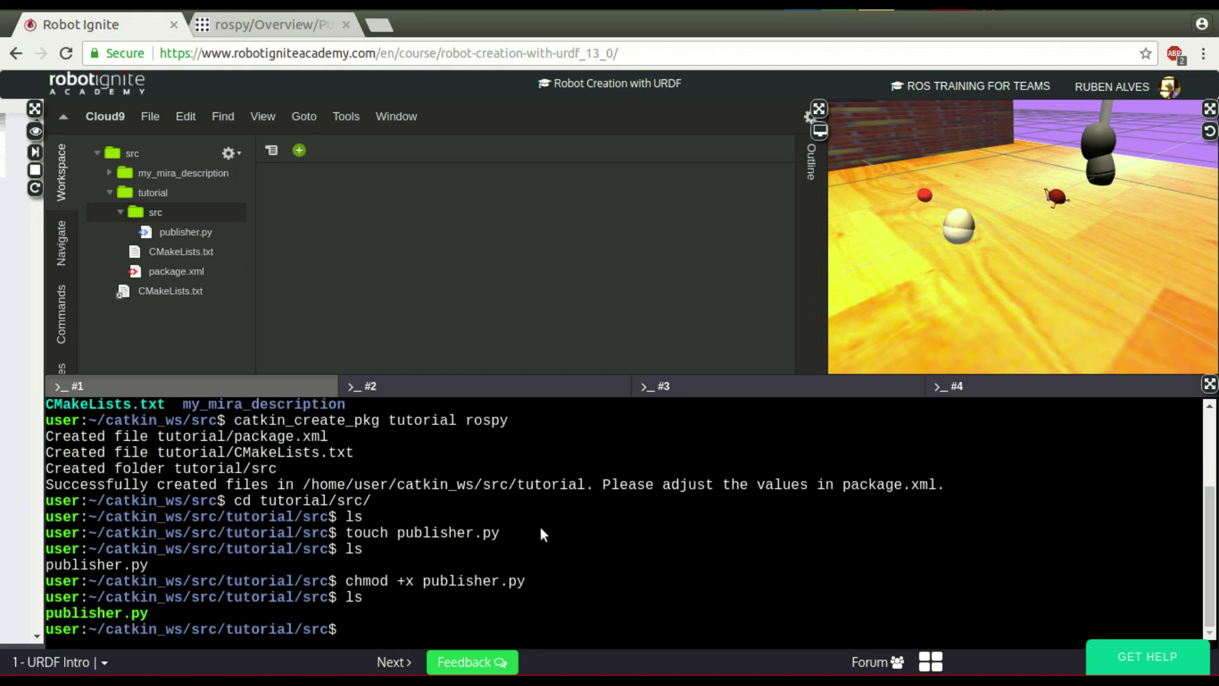
{"action": "double_click", "coordinate": [187, 232]}
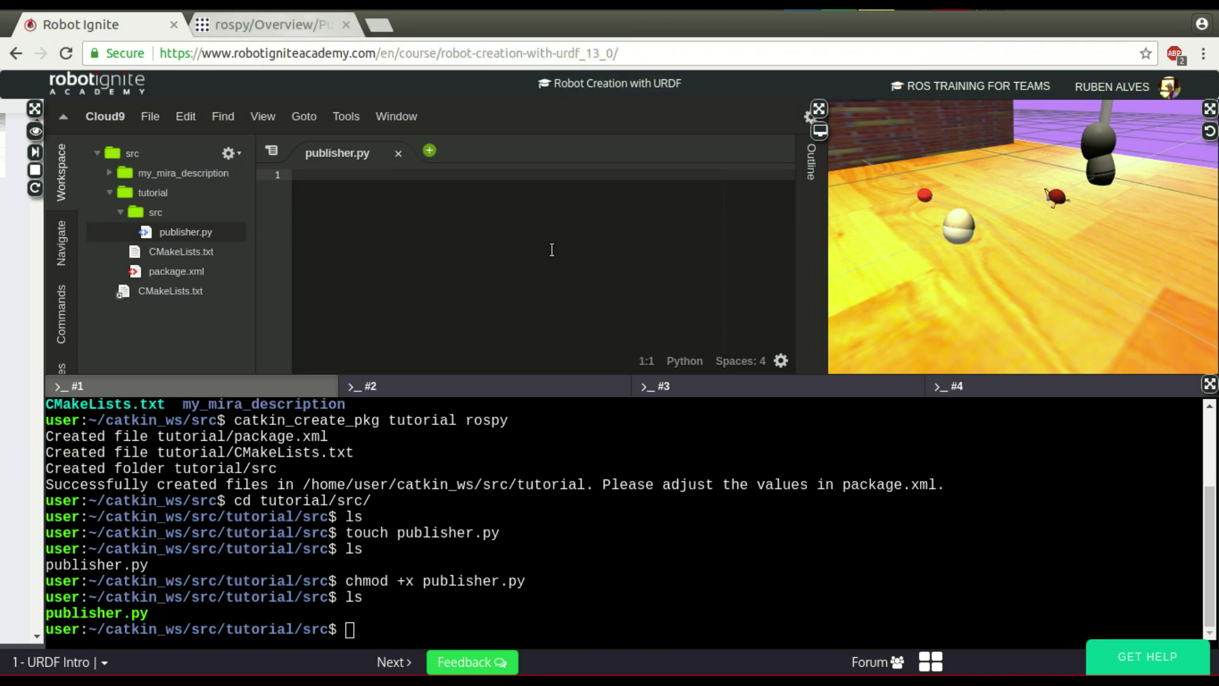
Step: Highlight the 1.5 Complete example publisher code on the rospy wiki page
{"action": "left_click", "coordinate": [268, 24]}
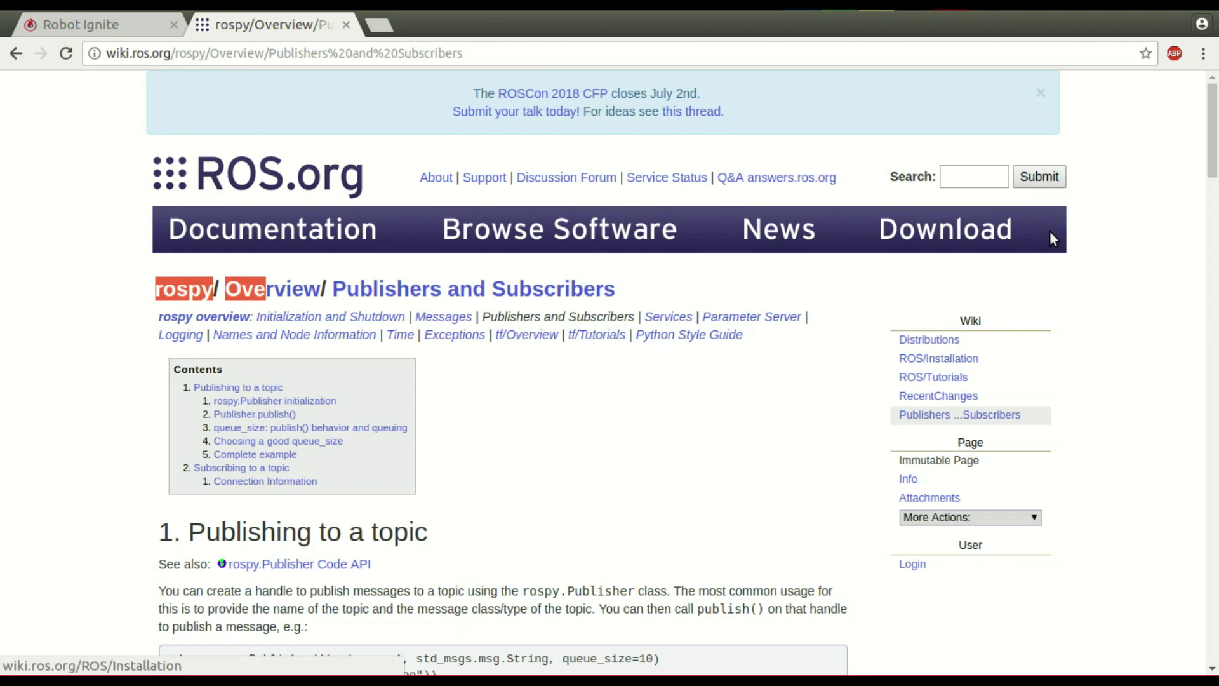
{"action": "left_click_drag", "start_coordinate": [1214, 153], "coordinate": [1215, 461]}
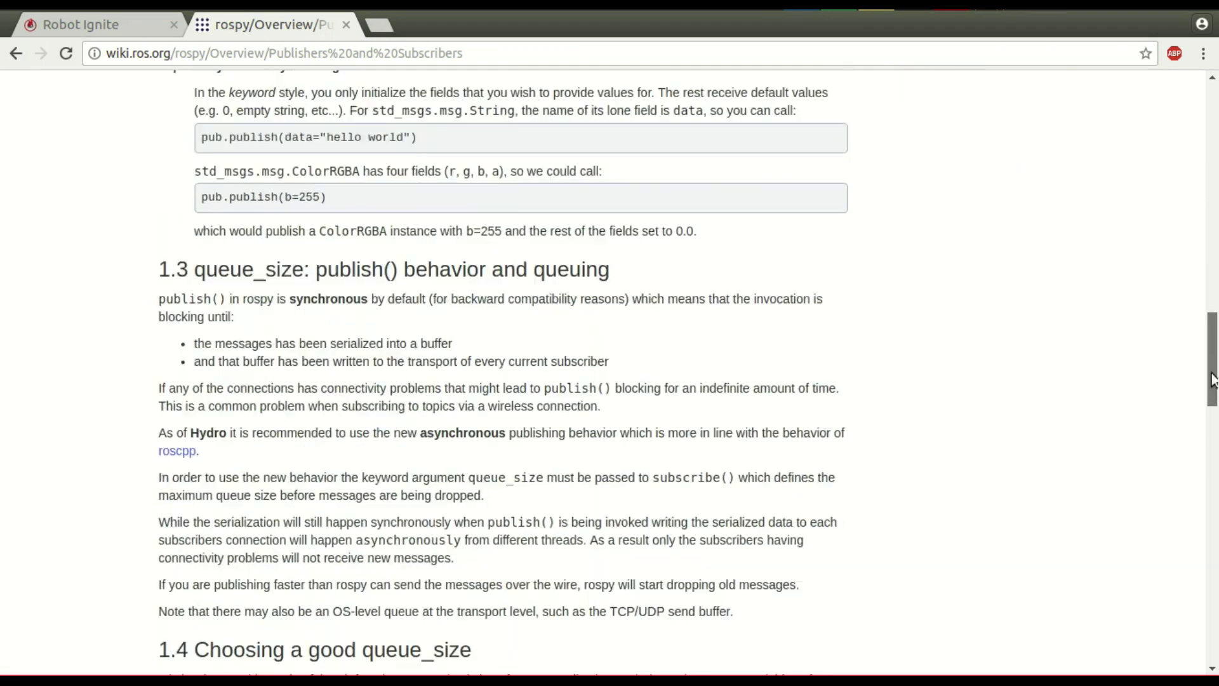
{"action": "scroll", "coordinate": [1215, 460], "scroll_direction": "down", "scroll_amount": 7}
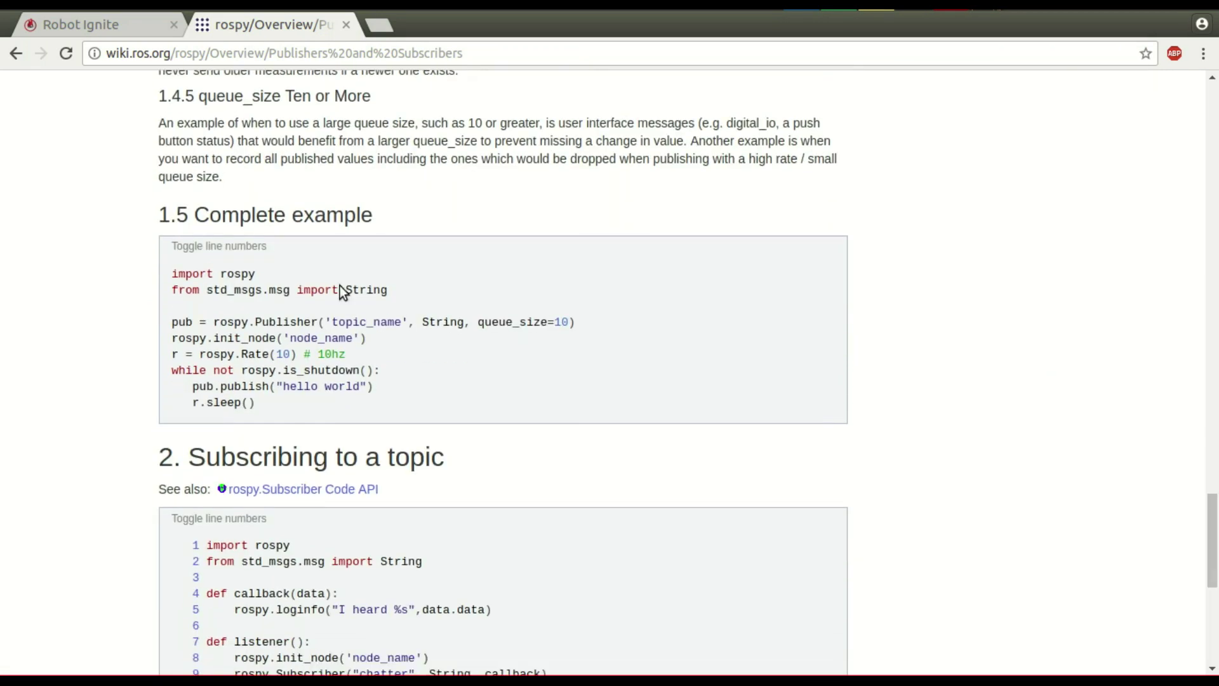
{"action": "left_click_drag", "start_coordinate": [269, 403], "coordinate": [164, 272]}
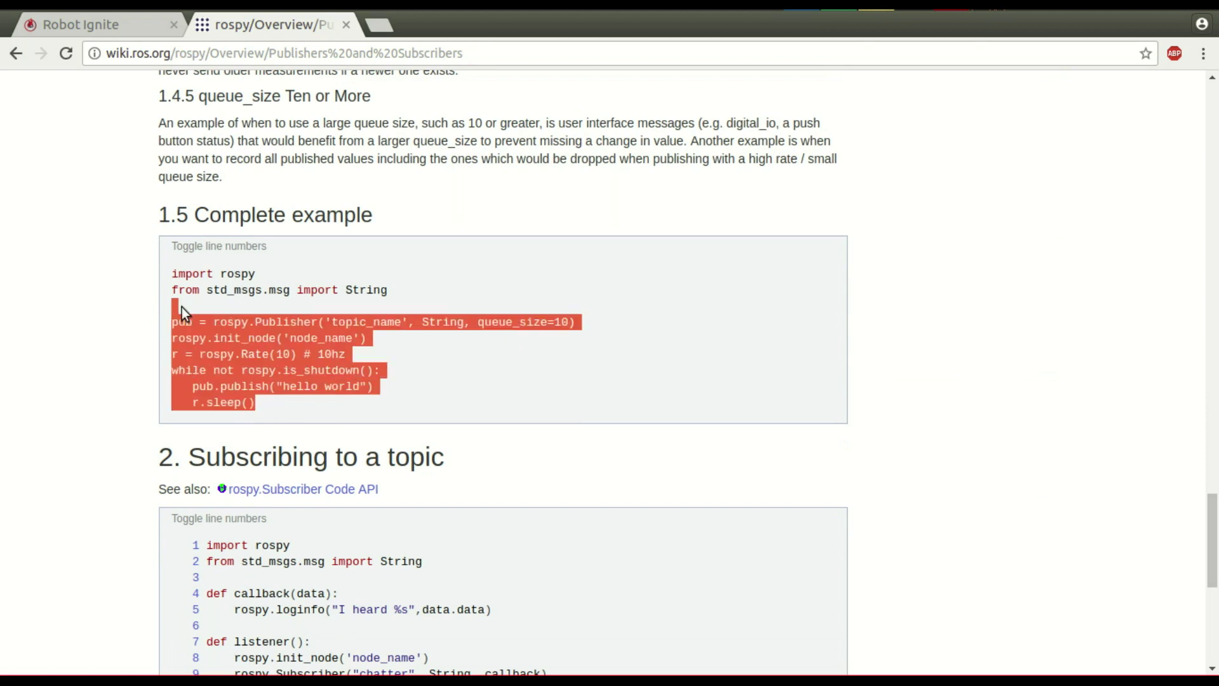
Step: Paste the publisher example into publisher.py, enlarge the editor font, and save
{"action": "left_click", "coordinate": [127, 29]}
{"action": "key", "text": "ctrl+v"}
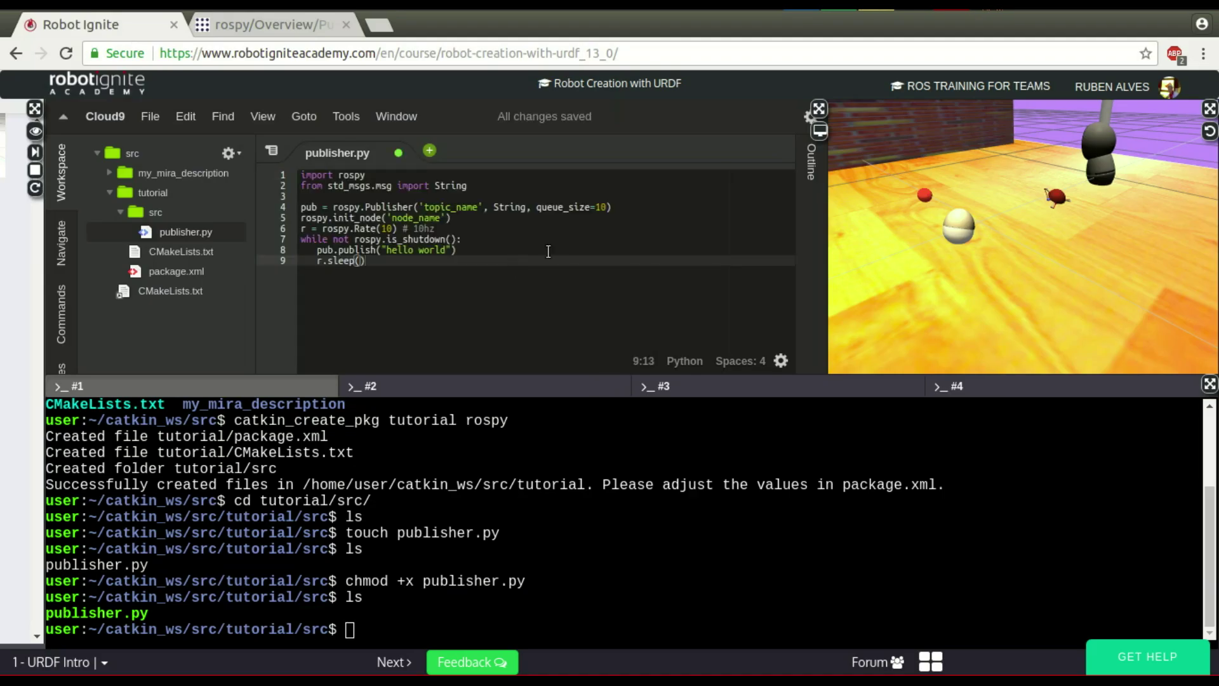
{"action": "left_click", "coordinate": [780, 360]}
{"action": "left_click", "coordinate": [773, 322]}
{"action": "left_click", "coordinate": [773, 320]}
{"action": "left_click", "coordinate": [467, 307]}
{"action": "key", "text": "ctrl+s"}
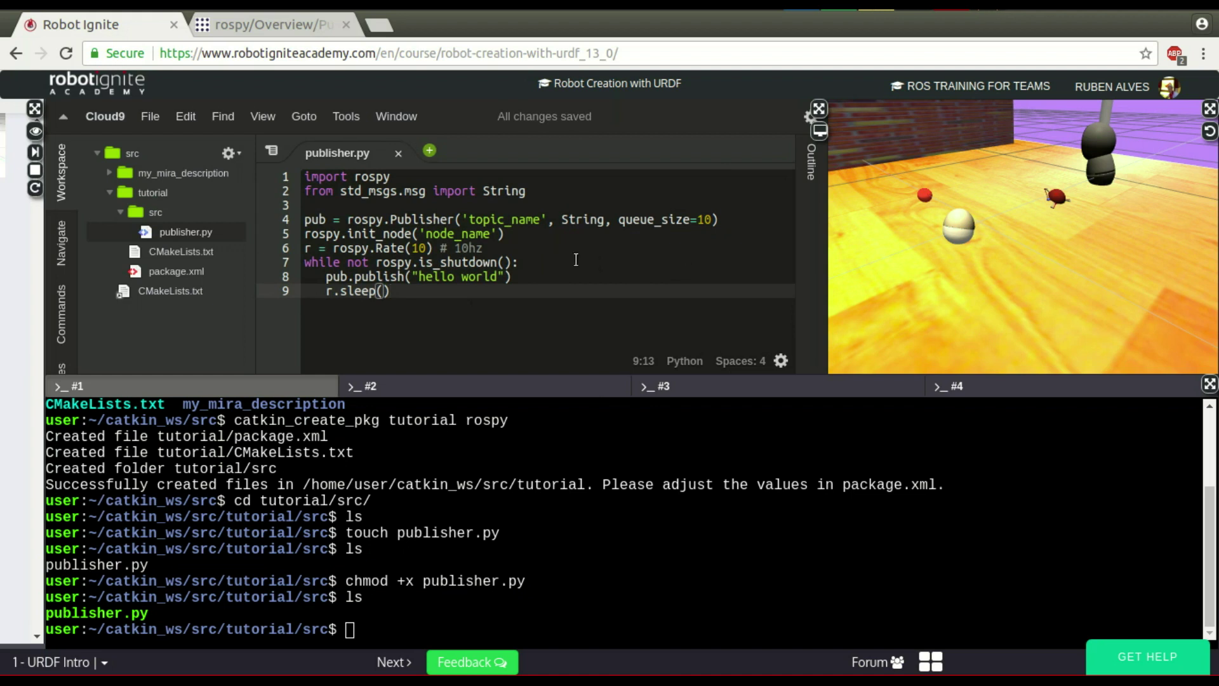
Step: Add a blank line after the init_node line and select topic_name on line 4
{"action": "left_click", "coordinate": [734, 217]}
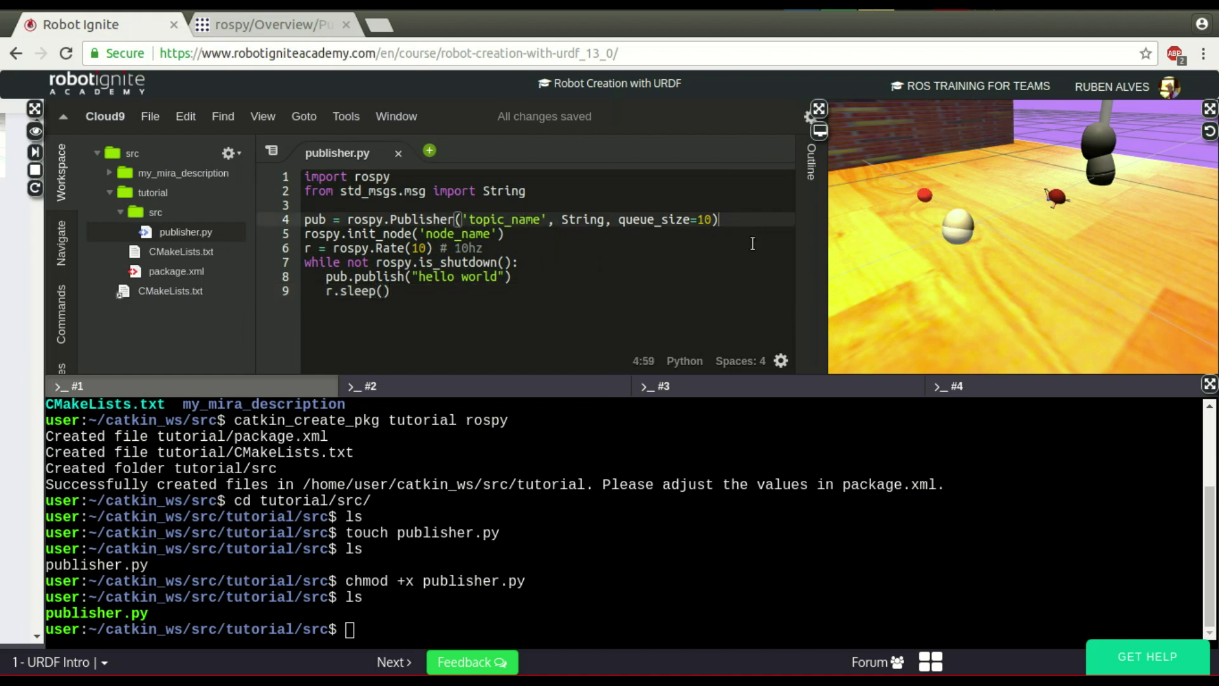
{"action": "left_click", "coordinate": [578, 228]}
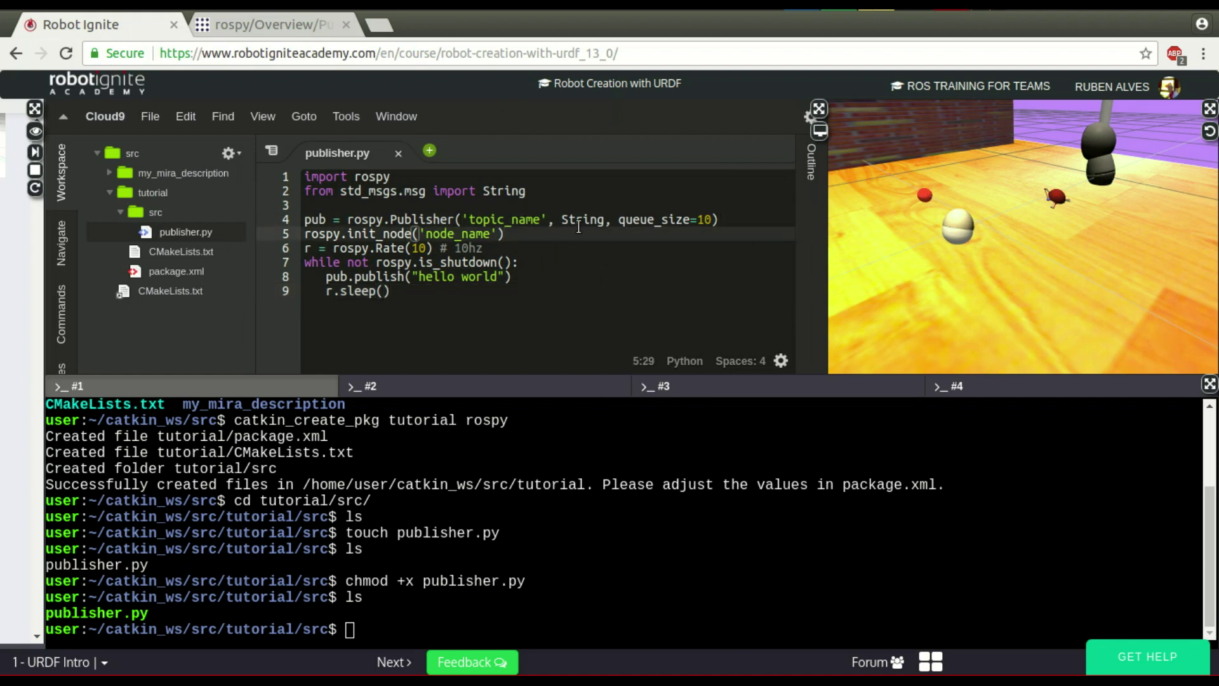
{"action": "key", "text": "Return"}
{"action": "key", "text": "Up"}
{"action": "key", "text": "Up"}
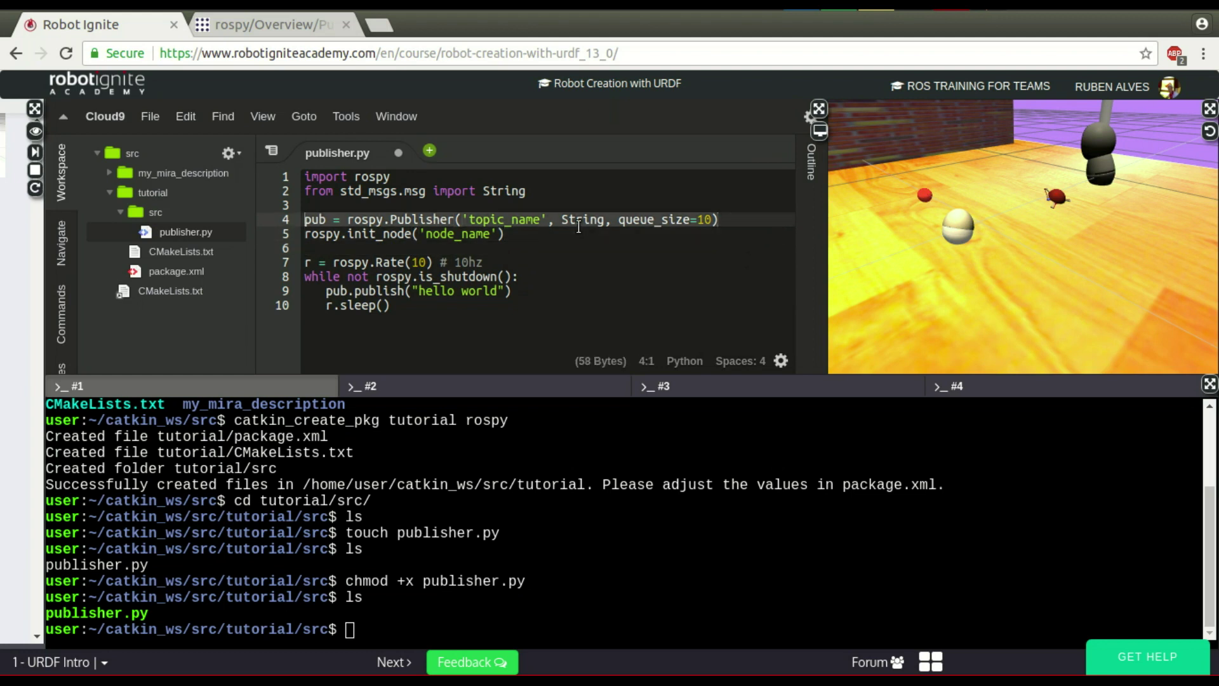
{"action": "key", "text": "End"}
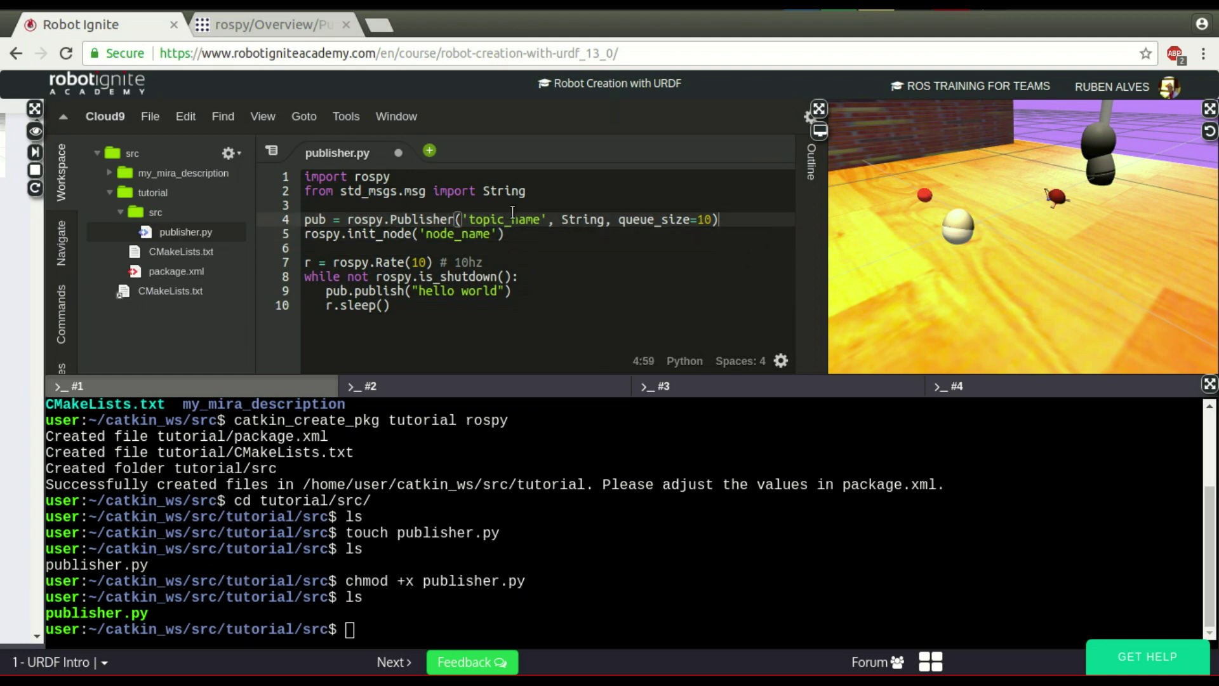
{"action": "double_click", "coordinate": [513, 217]}
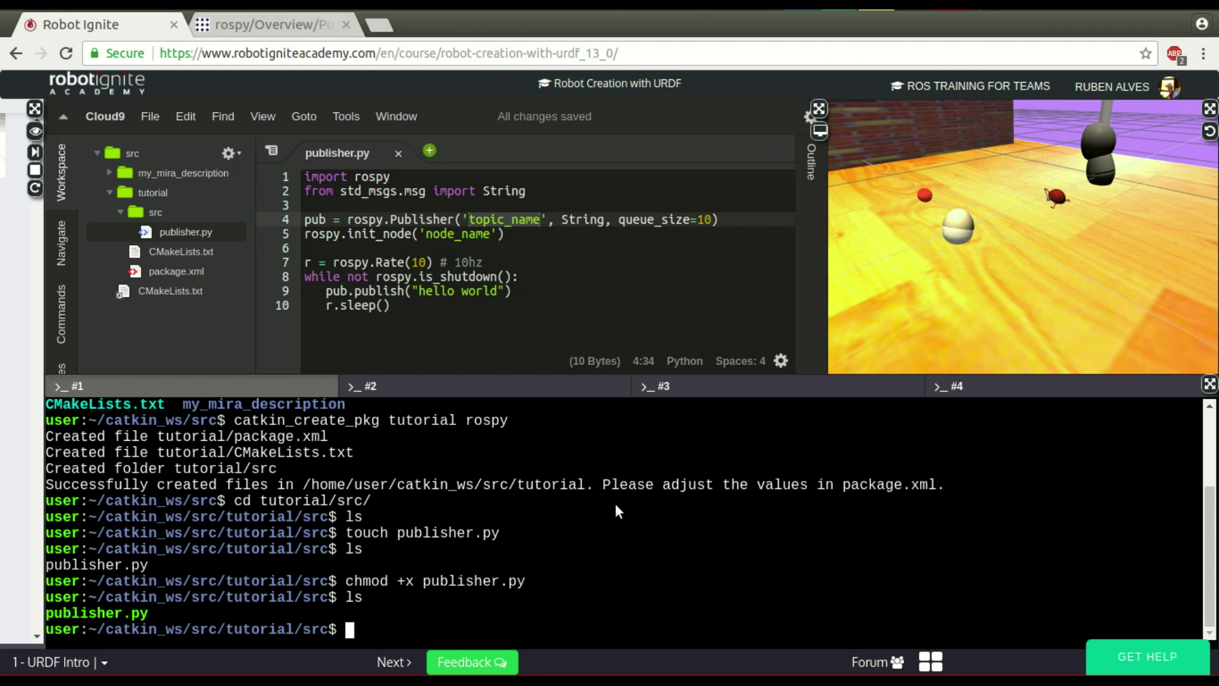
{"action": "type", "text": "cd .."}
Step: Create a launch folder in the tutorial package containing an empty remap_demo.launch
{"action": "key", "text": "Return"}
{"action": "type", "text": "ls"}
{"action": "key", "text": "Return"}
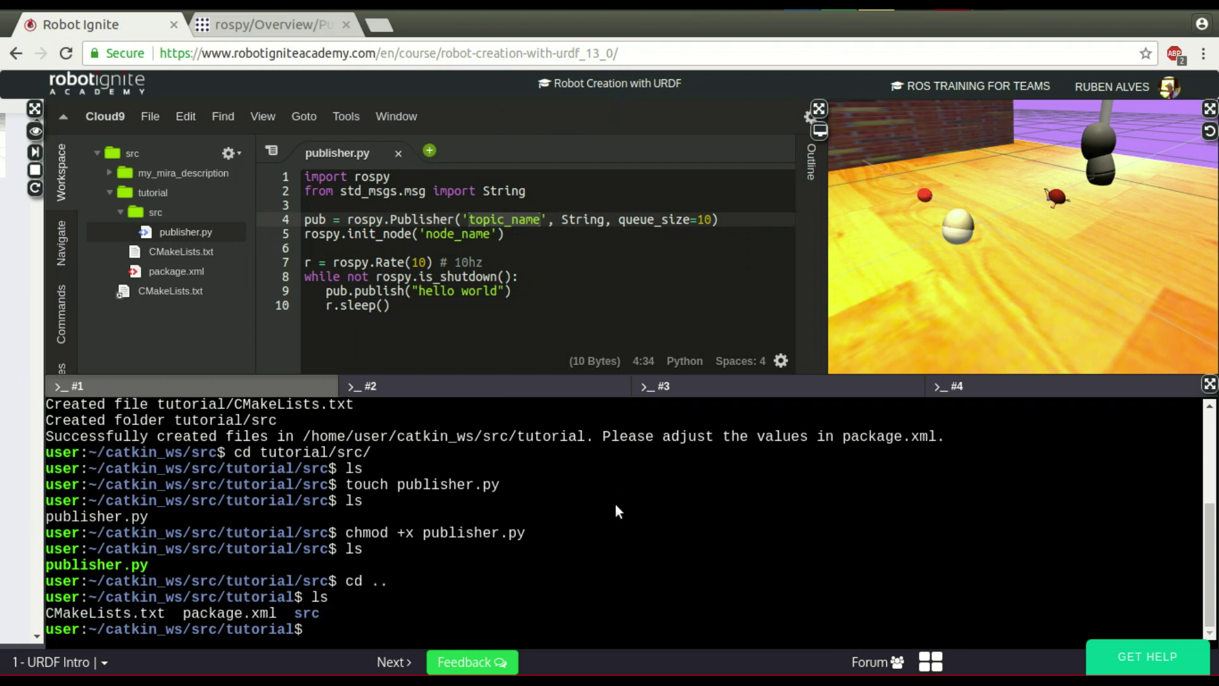
{"action": "type", "text": "mkdir launch"}
{"action": "key", "text": "Return"}
{"action": "type", "text": "cd launch/"}
{"action": "key", "text": "Return"}
{"action": "type", "text": "ls"}
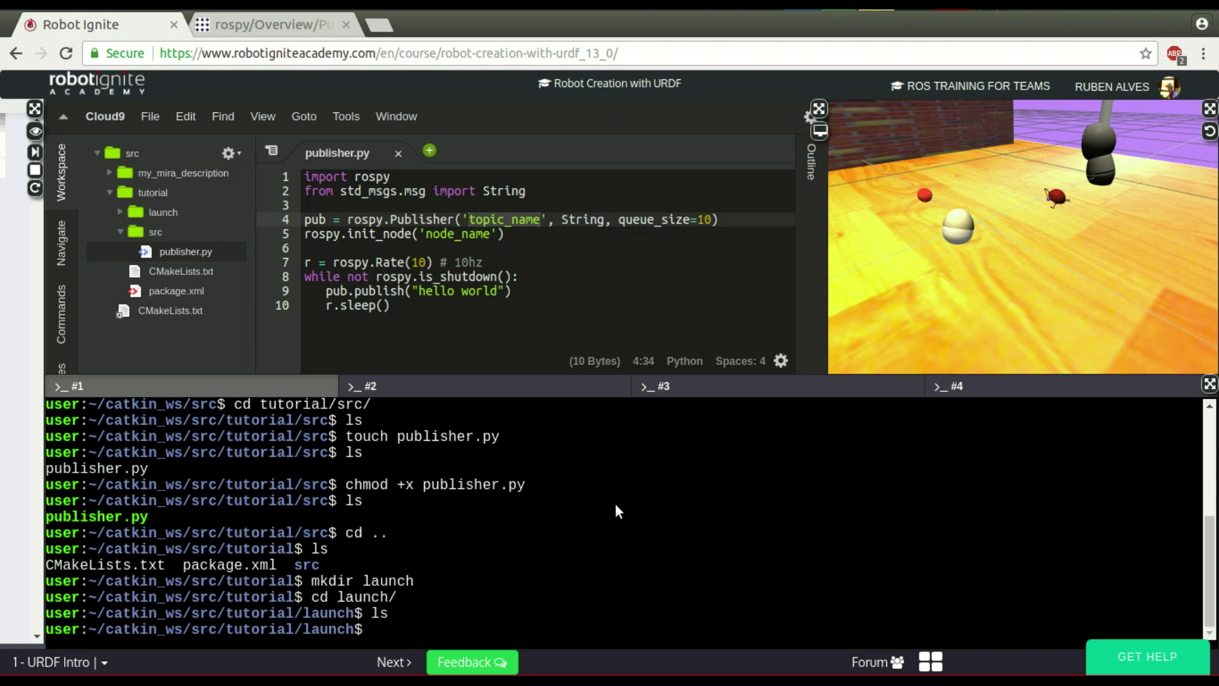
{"action": "type", "text": "touch "}
{"action": "type", "text": "rem"}
{"action": "key", "text": "BackSpace"}
{"action": "type", "text": "a"}
{"action": "key", "text": "BackSpace"}
{"action": "type", "text": "map_demo.launch"}
{"action": "key", "text": "Return"}
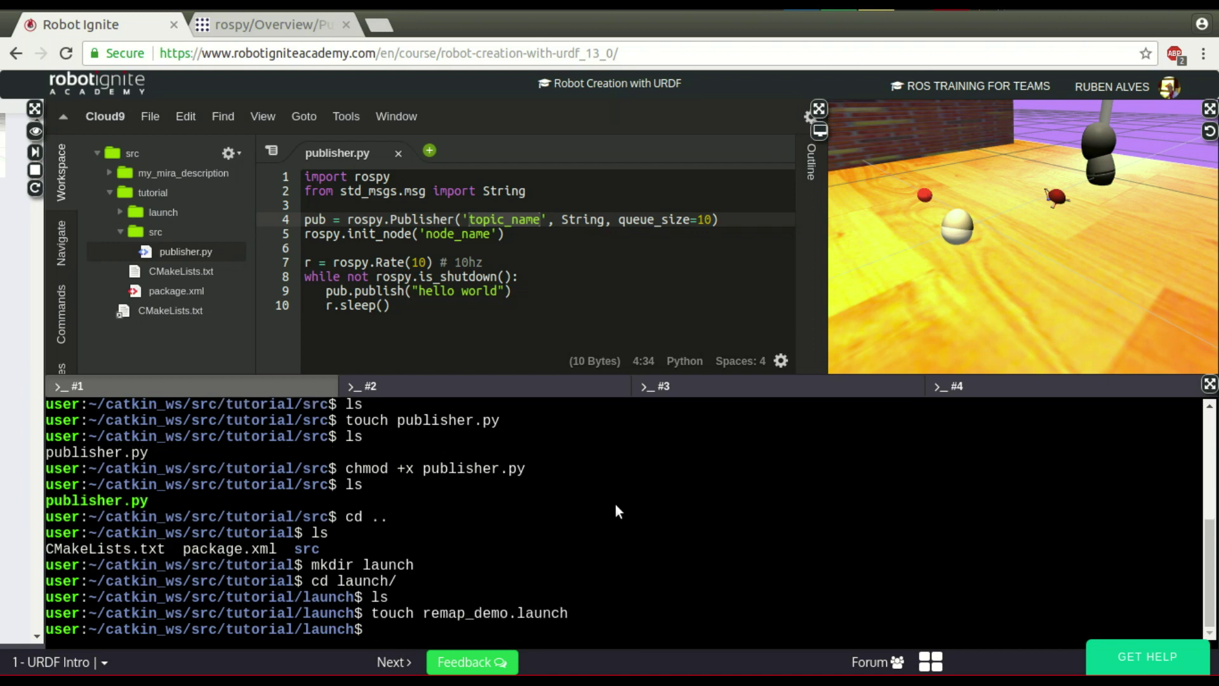
Step: Open remap_demo.launch full screen with its syntax mode set to XML
{"action": "left_click", "coordinate": [120, 211]}
{"action": "double_click", "coordinate": [182, 231]}
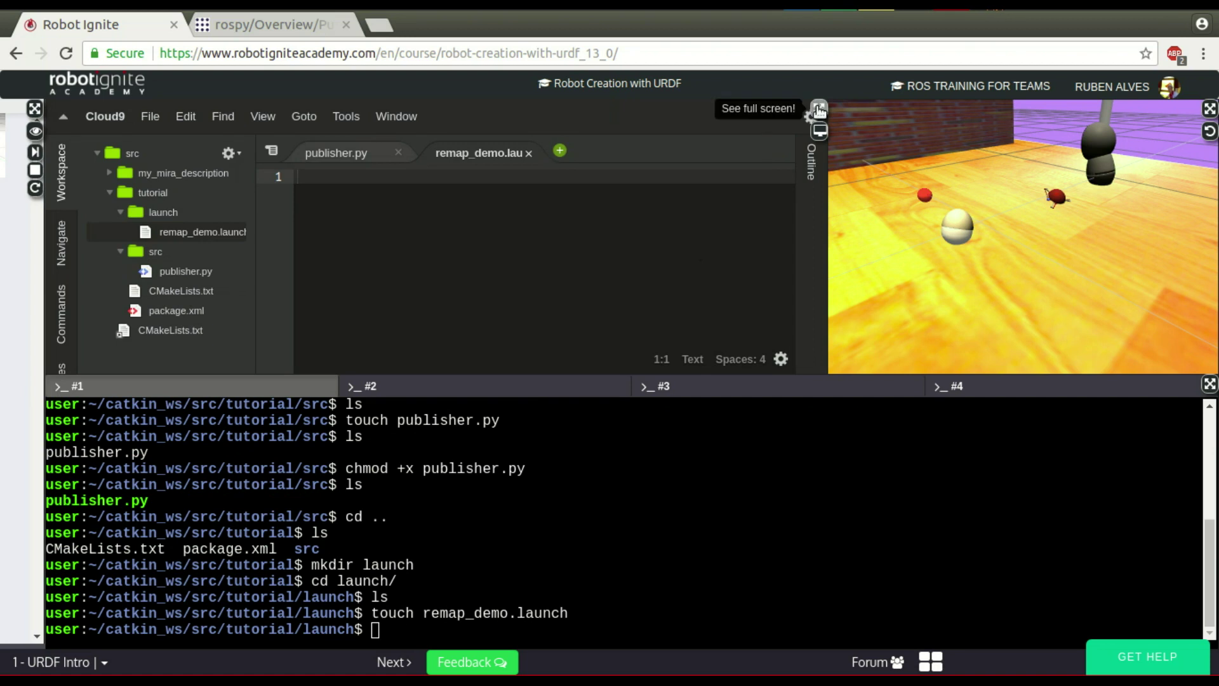
{"action": "left_click", "coordinate": [819, 109]}
{"action": "left_click", "coordinate": [1083, 633]}
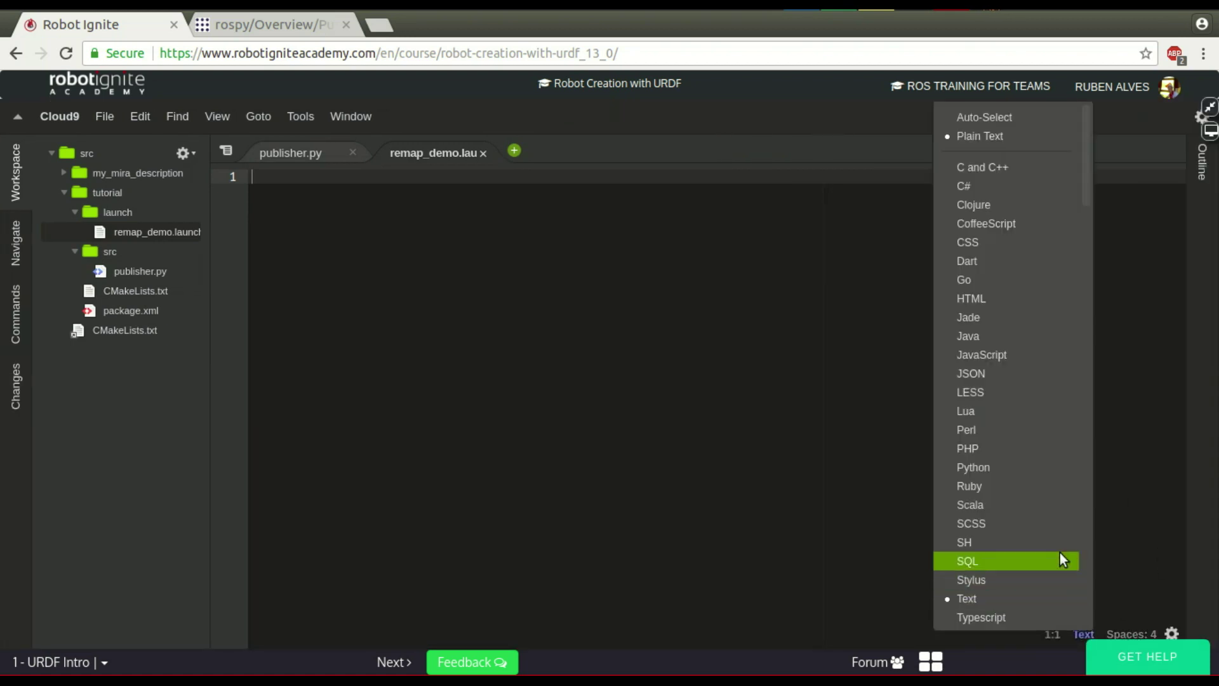
{"action": "scroll", "coordinate": [1014, 523], "scroll_direction": "down", "scroll_amount": 3}
{"action": "scroll", "coordinate": [1018, 524], "scroll_direction": "down", "scroll_amount": 3}
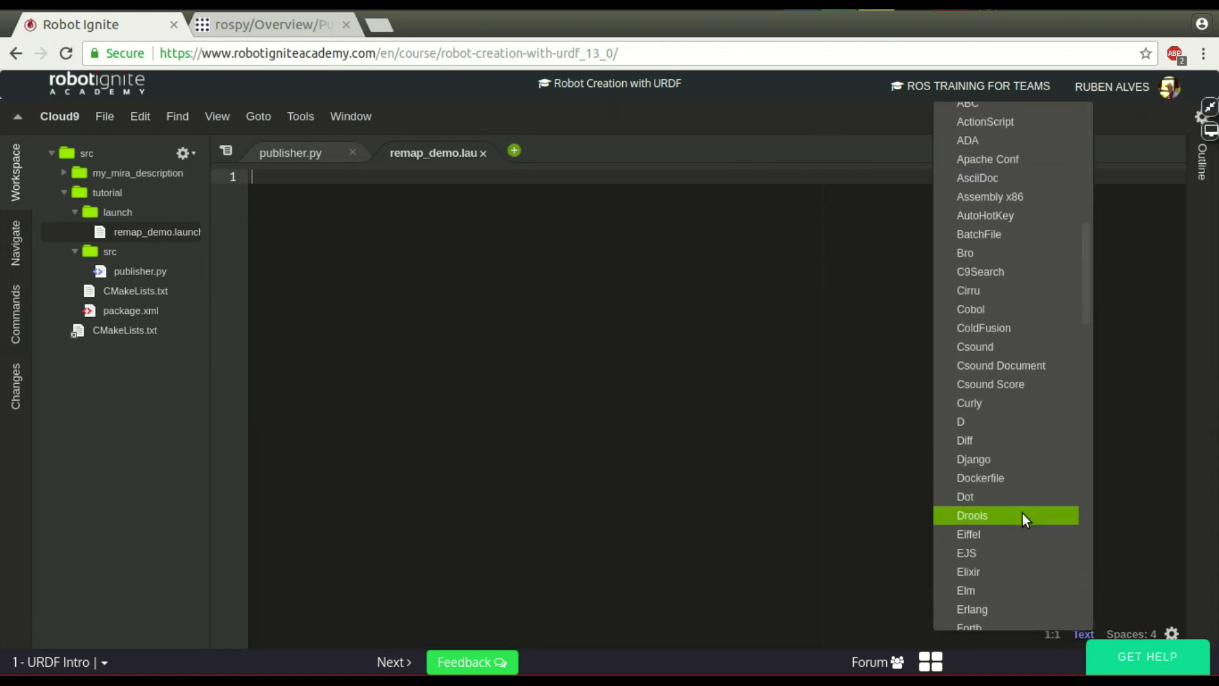
{"action": "scroll", "coordinate": [1019, 526], "scroll_direction": "down", "scroll_amount": 3}
{"action": "scroll", "coordinate": [1023, 514], "scroll_direction": "down", "scroll_amount": 3}
{"action": "scroll", "coordinate": [1021, 541], "scroll_direction": "down", "scroll_amount": 3}
{"action": "scroll", "coordinate": [1024, 542], "scroll_direction": "down", "scroll_amount": 3}
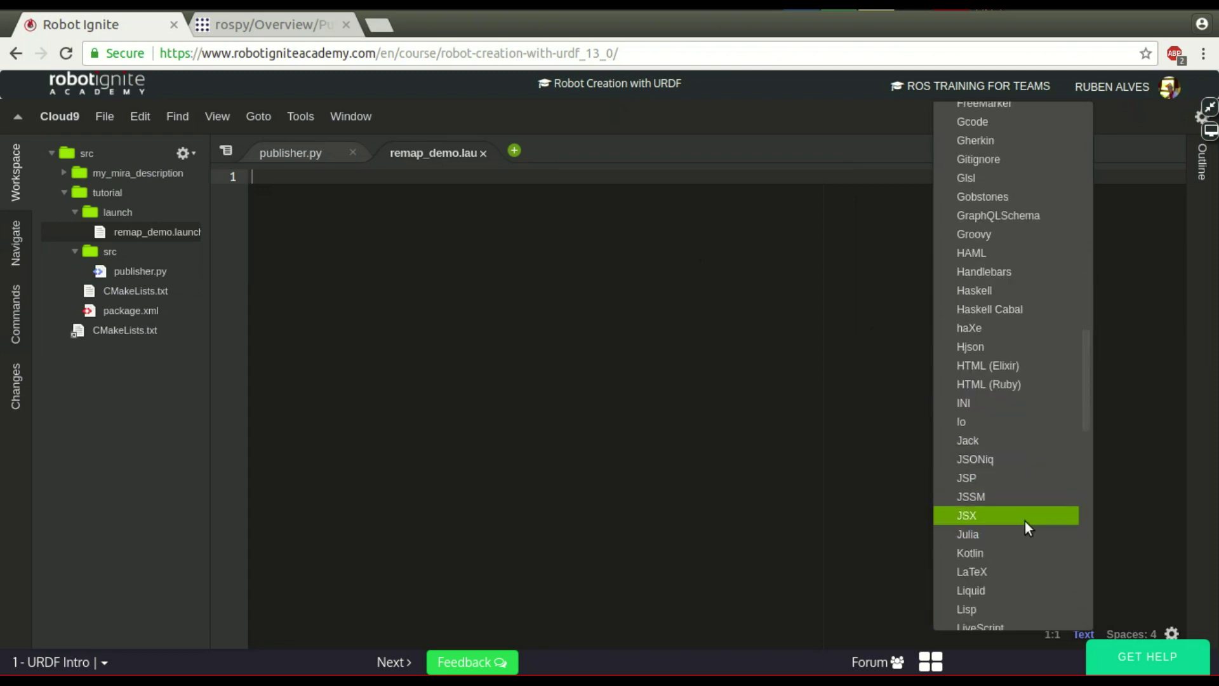
{"action": "scroll", "coordinate": [1025, 521], "scroll_direction": "down", "scroll_amount": 3}
{"action": "scroll", "coordinate": [1024, 553], "scroll_direction": "down", "scroll_amount": 3}
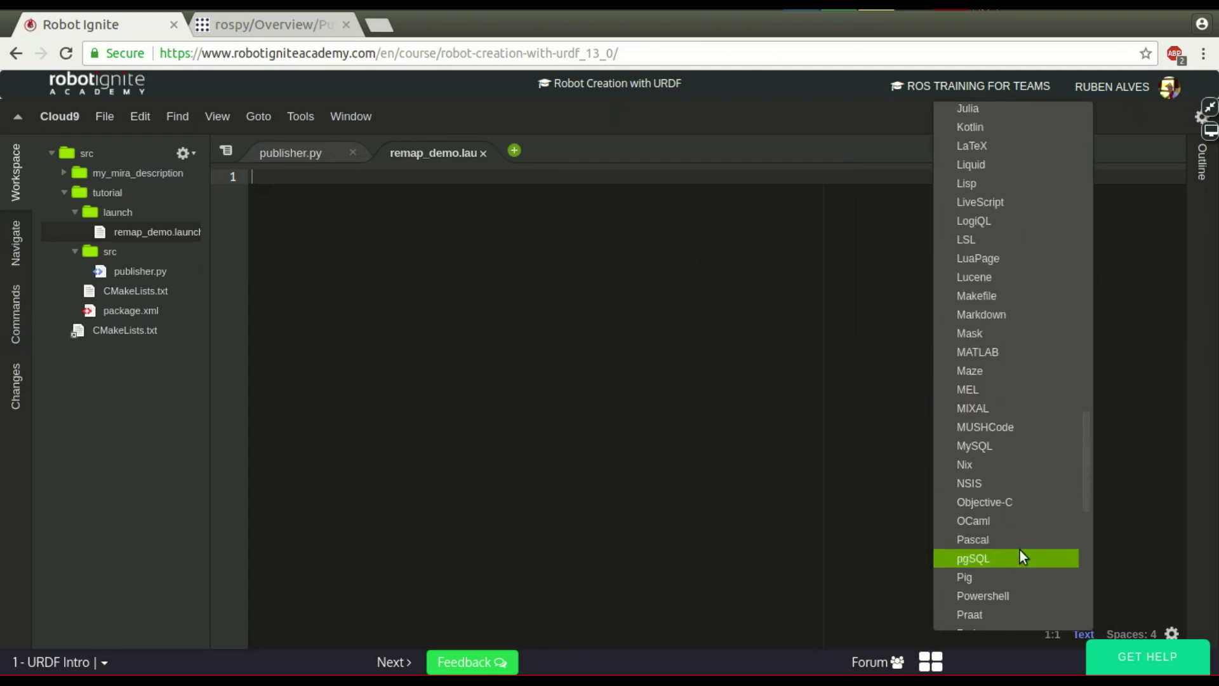
{"action": "left_click_drag", "start_coordinate": [1088, 448], "coordinate": [1097, 222]}
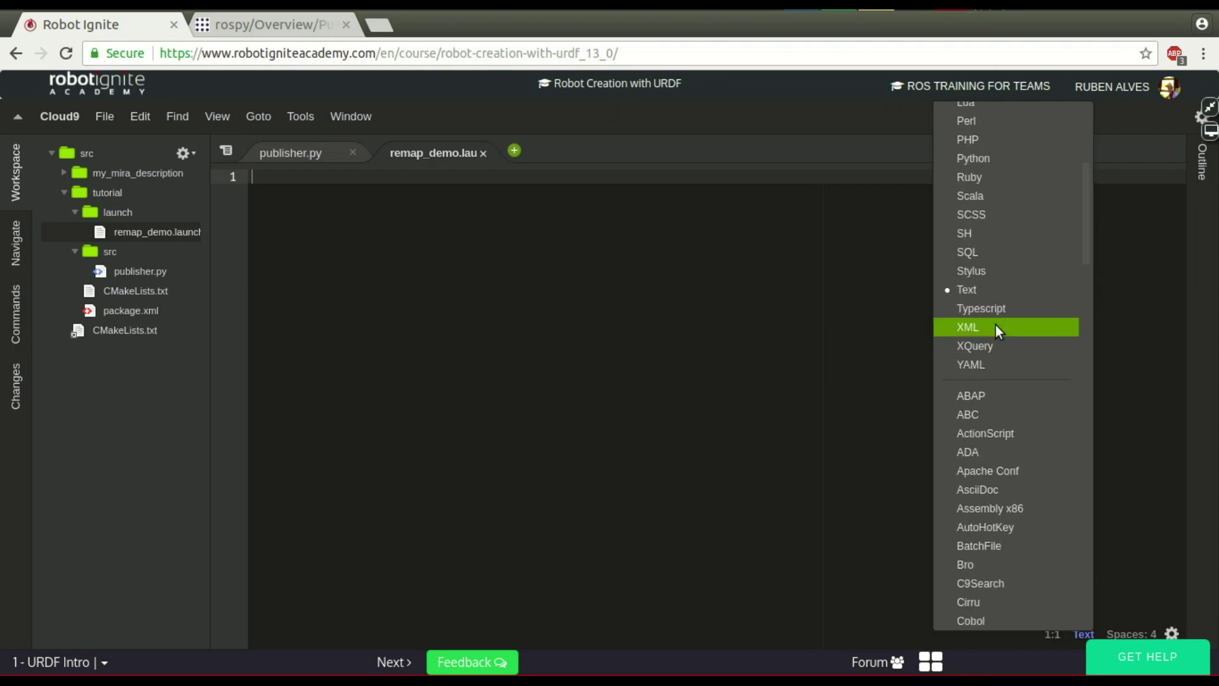
{"action": "left_click", "coordinate": [996, 327]}
{"action": "type", "text": "launch>"}
Step: Split the launch tags, set editor font size to 18, and begin the node tag
{"action": "key", "text": "Return"}
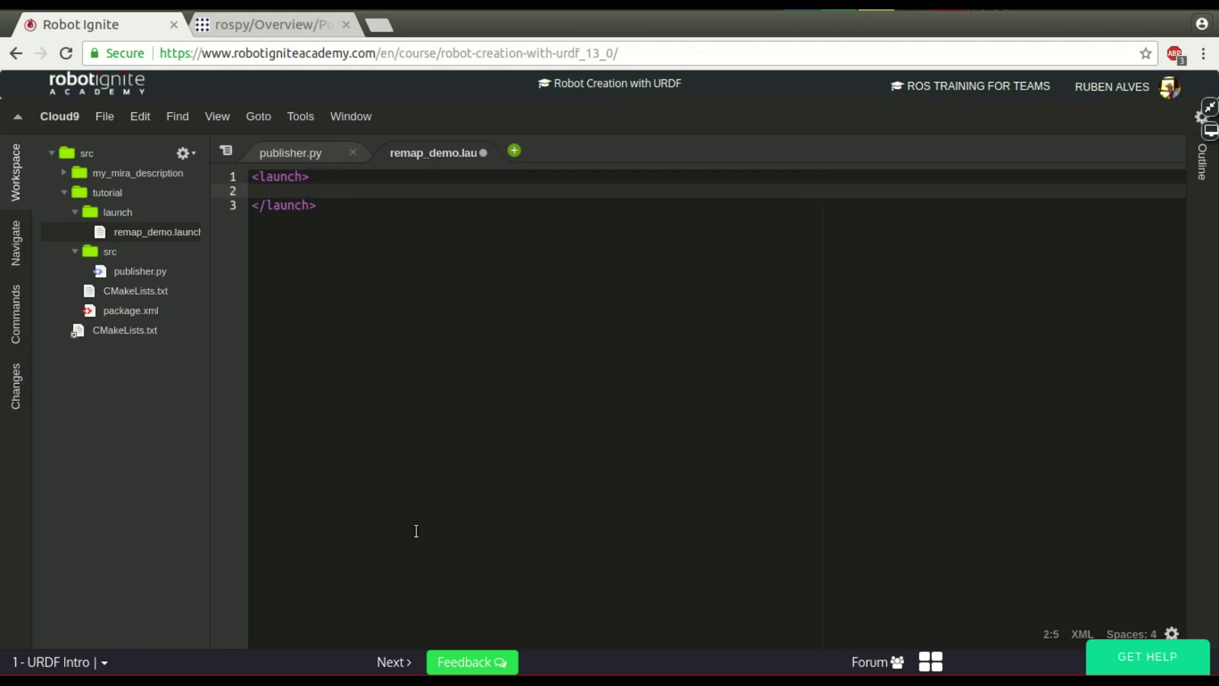
{"action": "left_click", "coordinate": [1173, 635]}
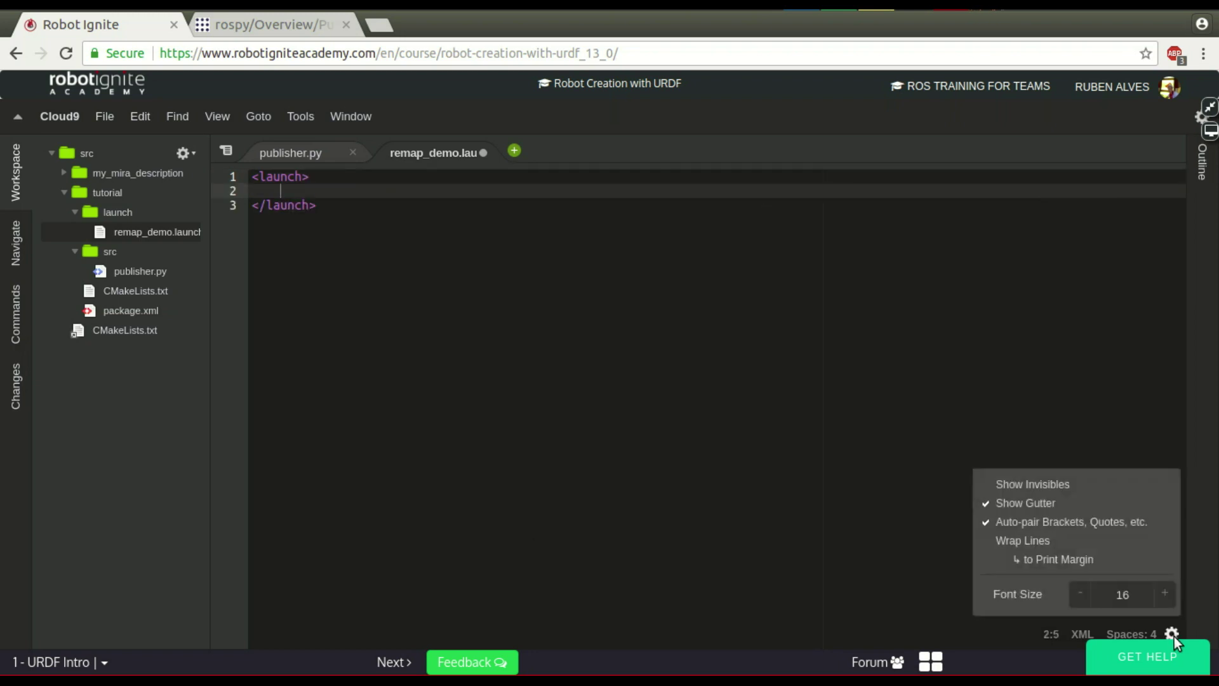
{"action": "left_click", "coordinate": [1167, 594]}
{"action": "left_click", "coordinate": [539, 235]}
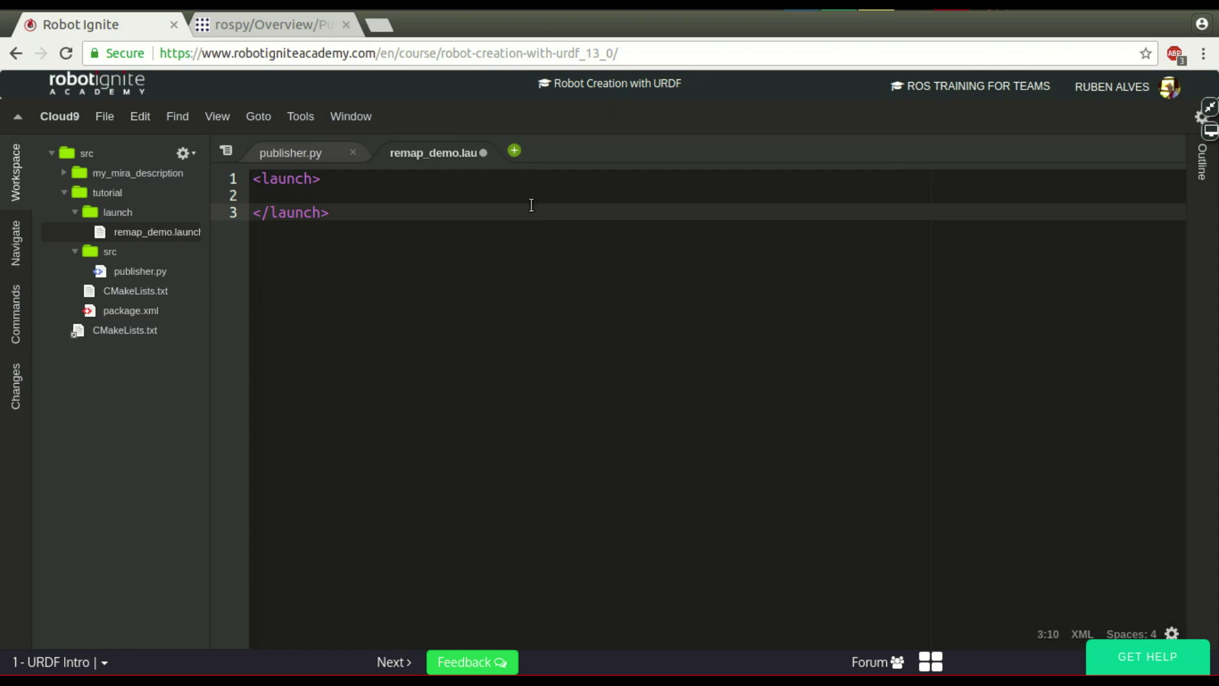
{"action": "left_click", "coordinate": [617, 188]}
{"action": "type", "text": "<"}
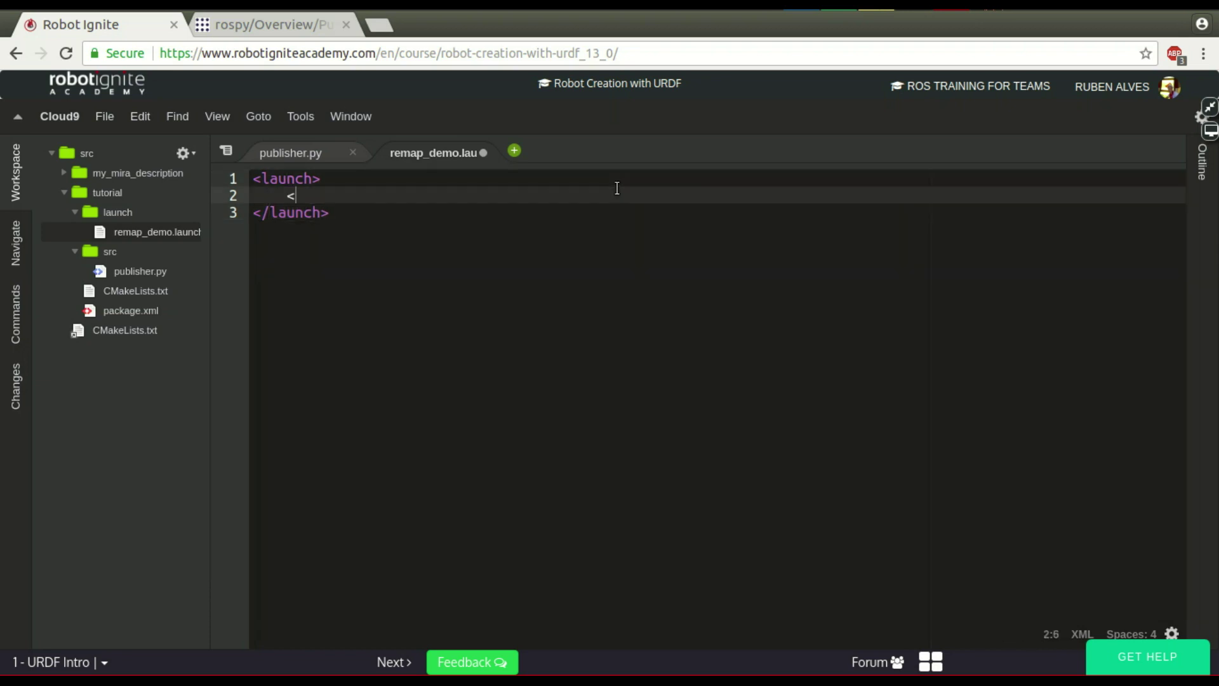
{"action": "type", "text": "nd"}
{"action": "key", "text": "BackSpace"}
{"action": "key", "text": "BackSpace"}
{"action": "type", "text": "ode"}
{"action": "key", "text": "BackSpace"}
{"action": "key", "text": "BackSpace"}
{"action": "type", "text": "de"}
{"action": "key", "text": "Left"}
{"action": "key", "text": "Left"}
Step: Fill in name node_name, pkg tutorial, type publisher.py, save, and return to publisher.py
{"action": "left_click", "coordinate": [297, 150]}
{"action": "double_click", "coordinate": [426, 249]}
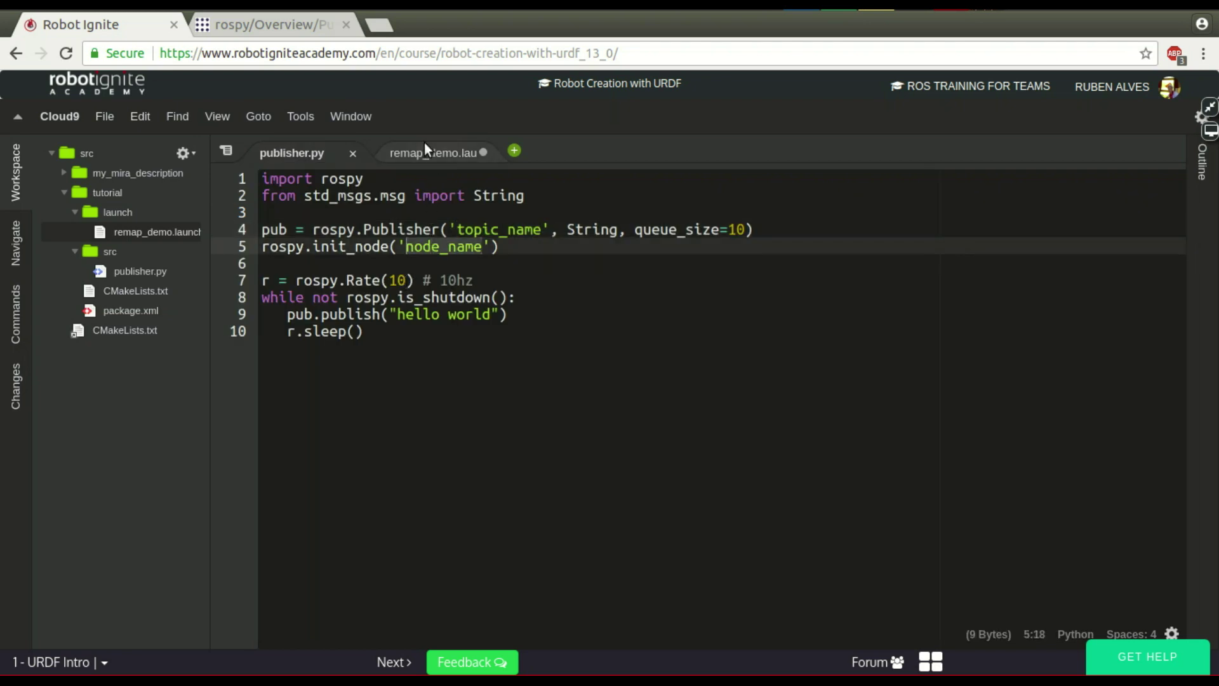
{"action": "left_click", "coordinate": [426, 147]}
{"action": "type", "text": "name=\"node"}
{"action": "key", "text": "Down"}
{"action": "key", "text": "Return"}
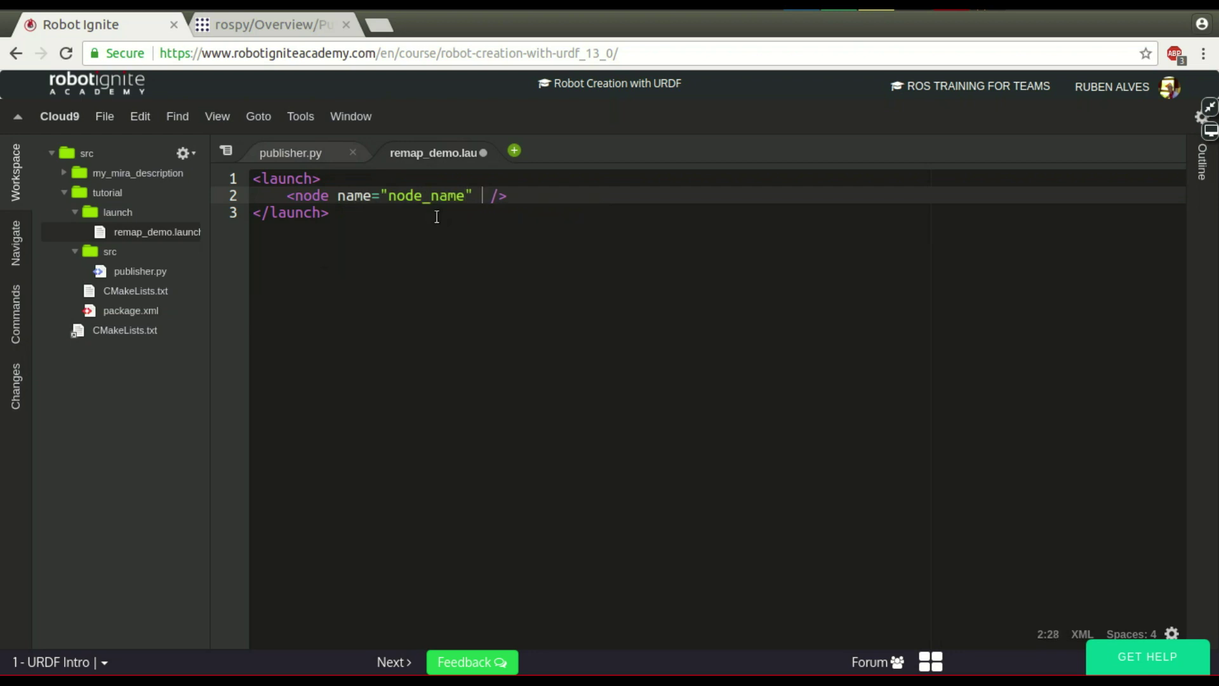
{"action": "type", "text": "pkg=\""}
{"action": "type", "text": "tutorial\""}
{"action": "type", "text": " name"}
{"action": "key", "text": "BackSpace"}
{"action": "key", "text": "BackSpace"}
{"action": "key", "text": "BackSpace"}
{"action": "key", "text": "BackSpace"}
{"action": "type", "text": "type=\"publisher.py"}
{"action": "key", "text": "ctrl+s"}
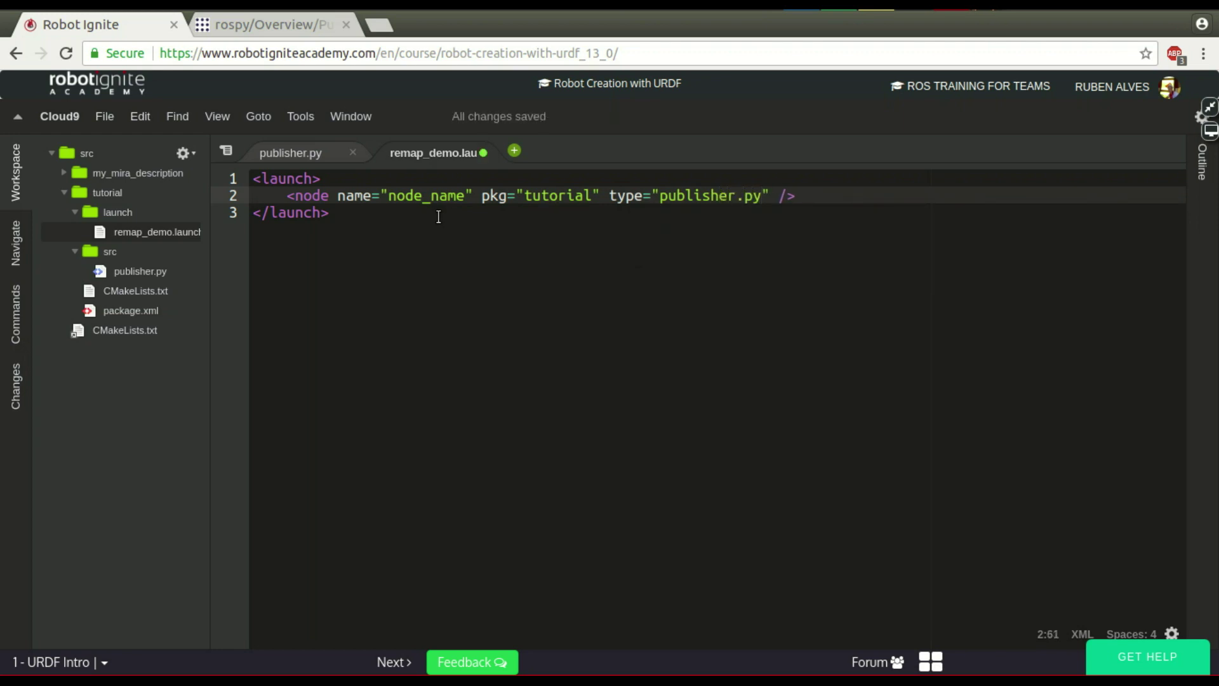
{"action": "left_click", "coordinate": [270, 152]}
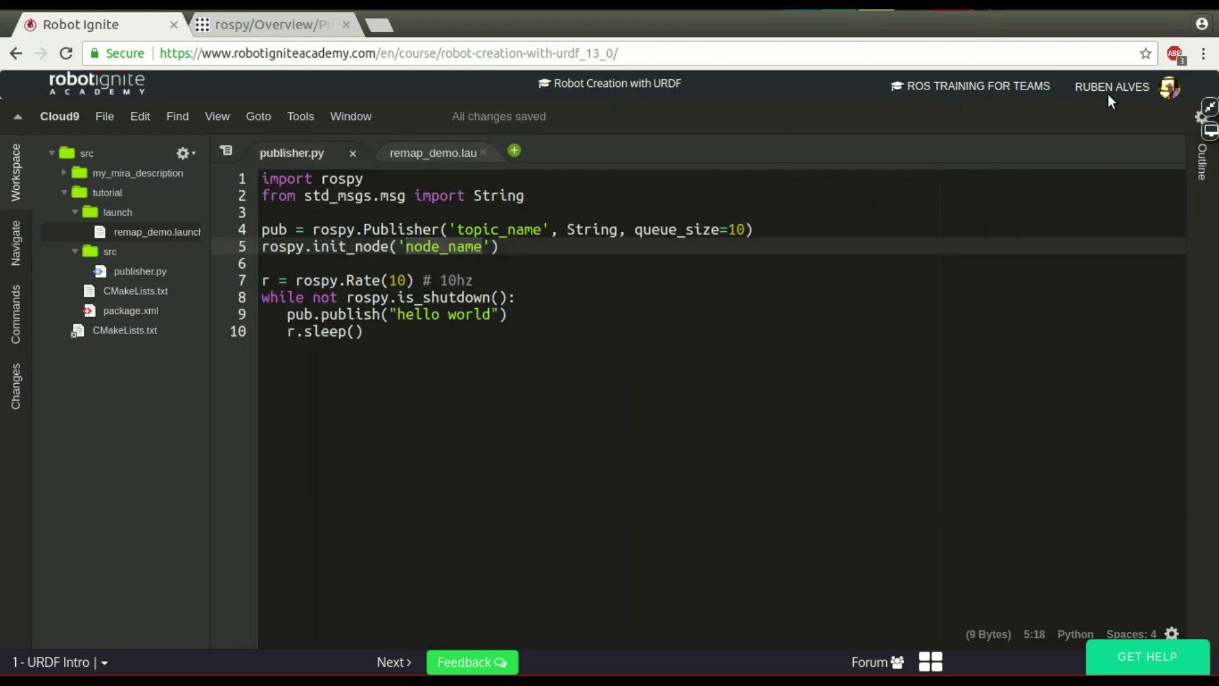
Step: Restore the split layout and run roslaunch tutorial remap_demo.launch, which fails on a missing '#!'
{"action": "left_click", "coordinate": [1209, 108]}
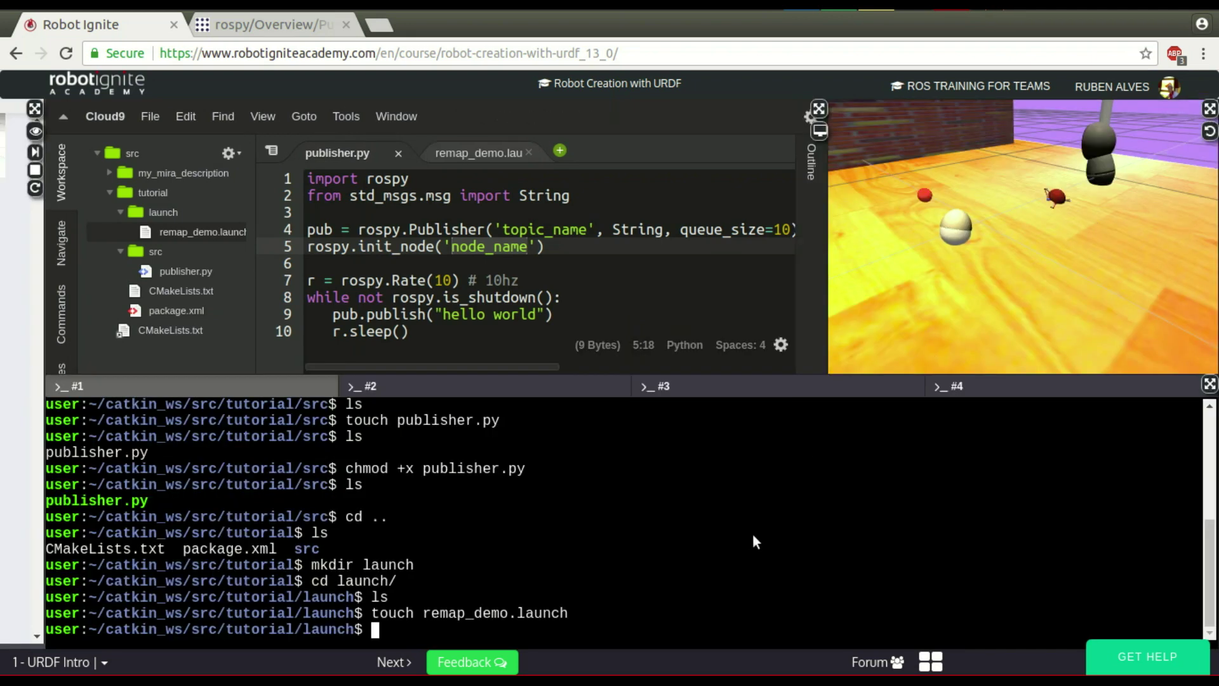
{"action": "type", "text": "roslaunch t"}
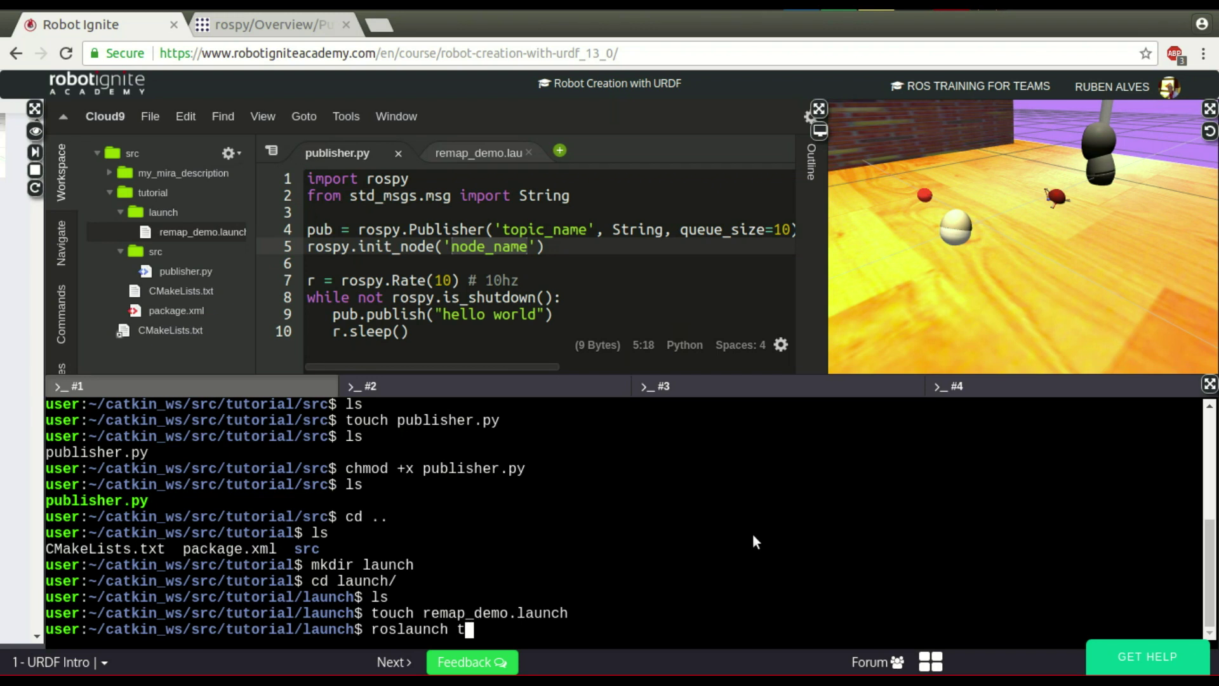
{"action": "type", "text": "utorial "}
{"action": "type", "text": "remap_demo.launch"}
{"action": "key", "text": "Return"}
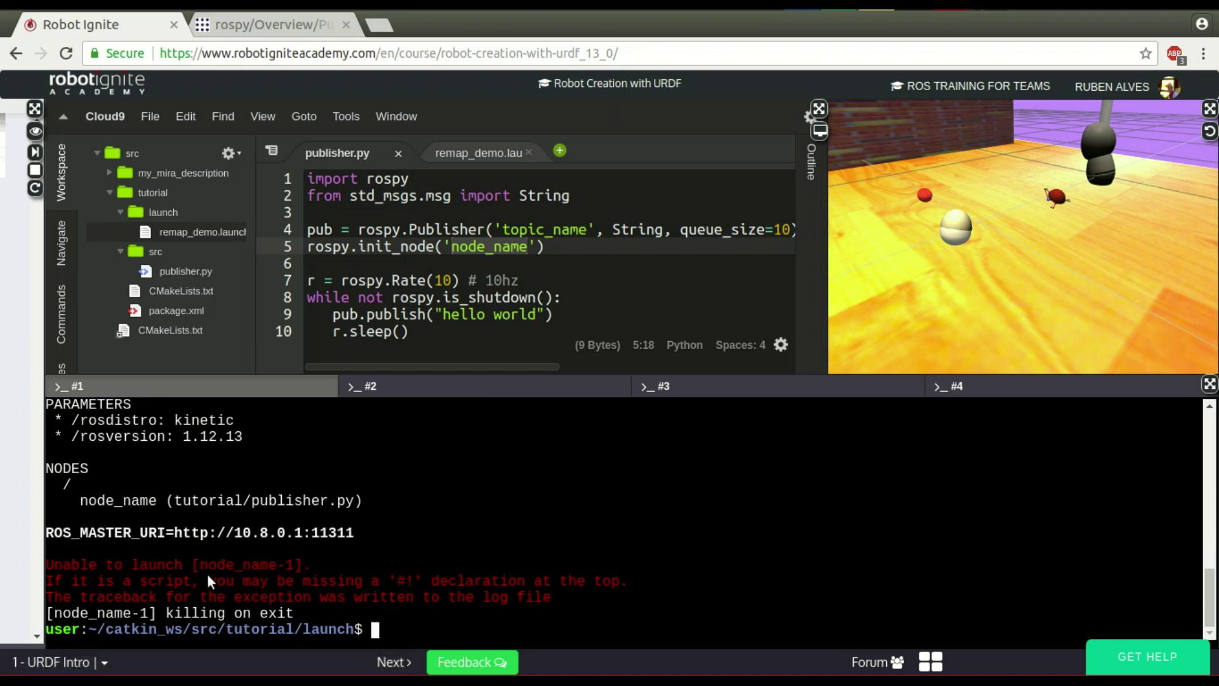
{"action": "scroll", "coordinate": [414, 255], "scroll_direction": "down", "scroll_amount": 1}
{"action": "scroll", "coordinate": [439, 228], "scroll_direction": "up", "scroll_amount": 1}
Step: Add '#! /usr/bin/env python' as the first line of publisher.py and save it
{"action": "left_click", "coordinate": [460, 195]}
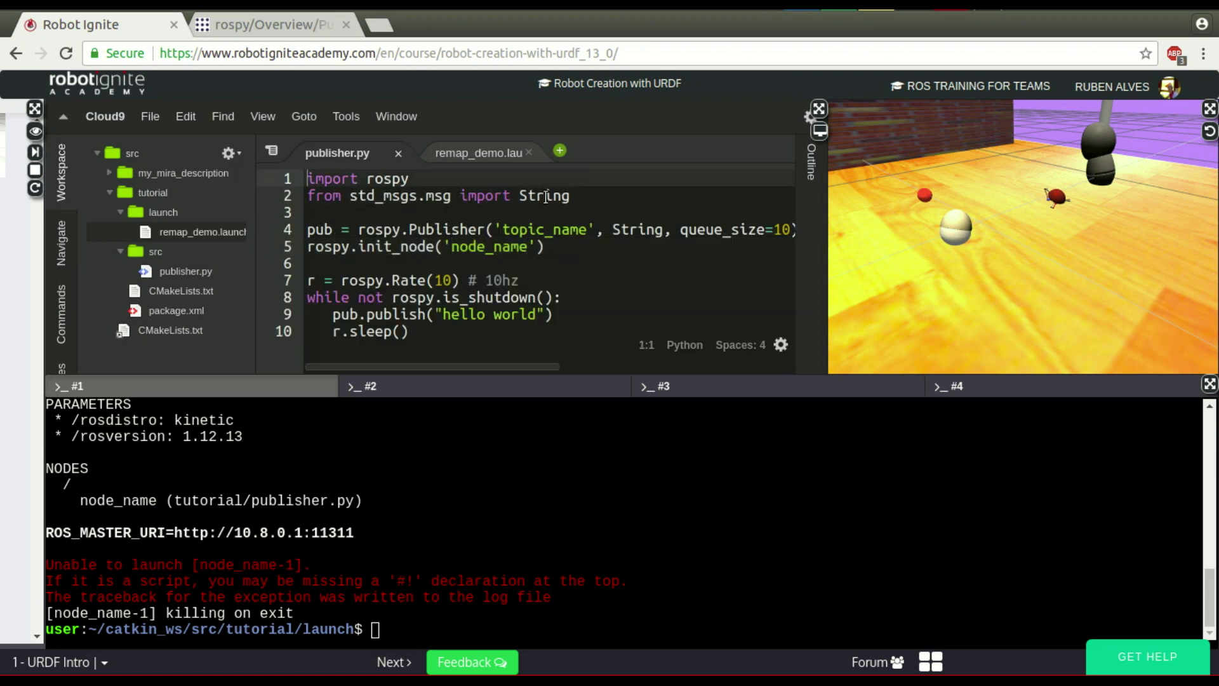
{"action": "key", "text": "ctrl+Home"}
{"action": "key", "text": "Return"}
{"action": "key", "text": "Up"}
{"action": "type", "text": "#! "}
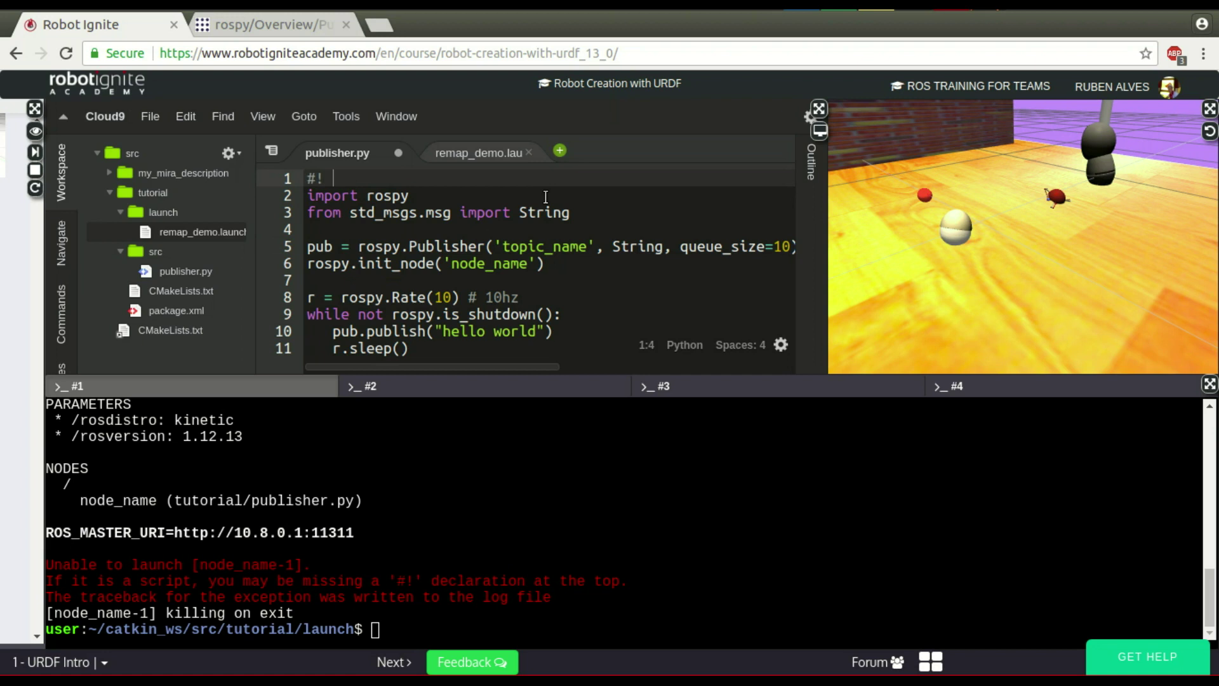
{"action": "type", "text": "/usr/bin/env python"}
{"action": "key", "text": "Return"}
{"action": "key", "text": "ctrl+s"}
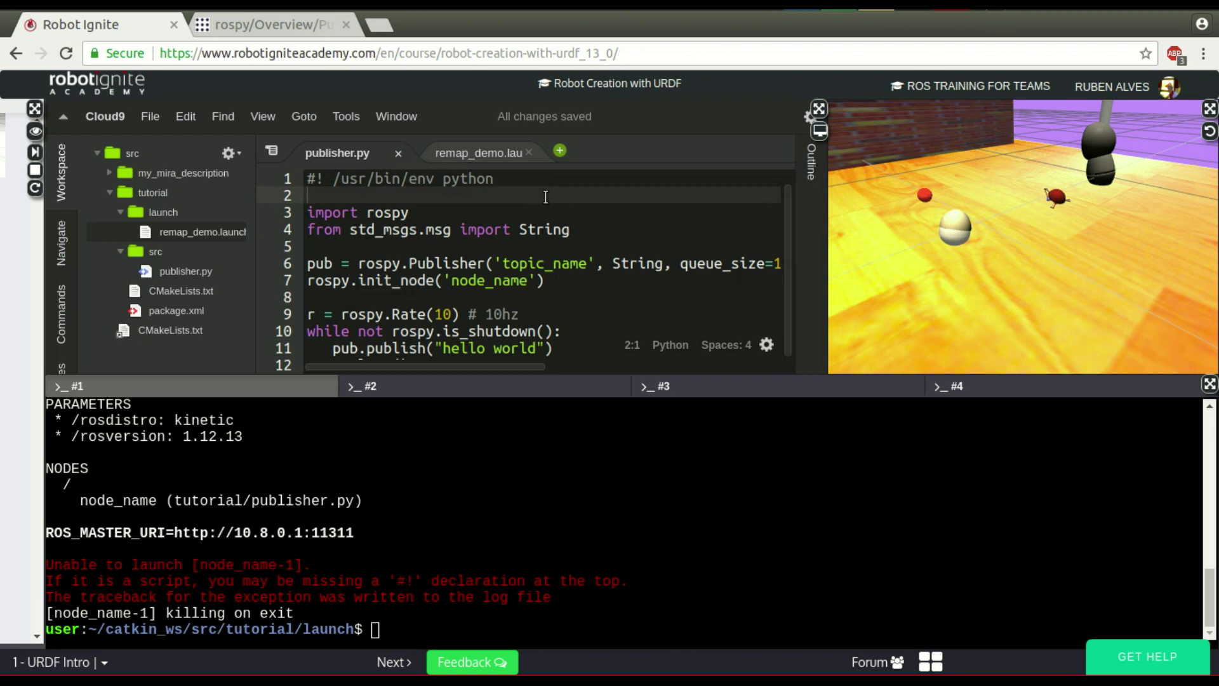
Step: Rerun roslaunch for remap_demo.launch in terminal #1
{"action": "left_click", "coordinate": [586, 622]}
{"action": "key", "text": "Up"}
{"action": "key", "text": "Return"}
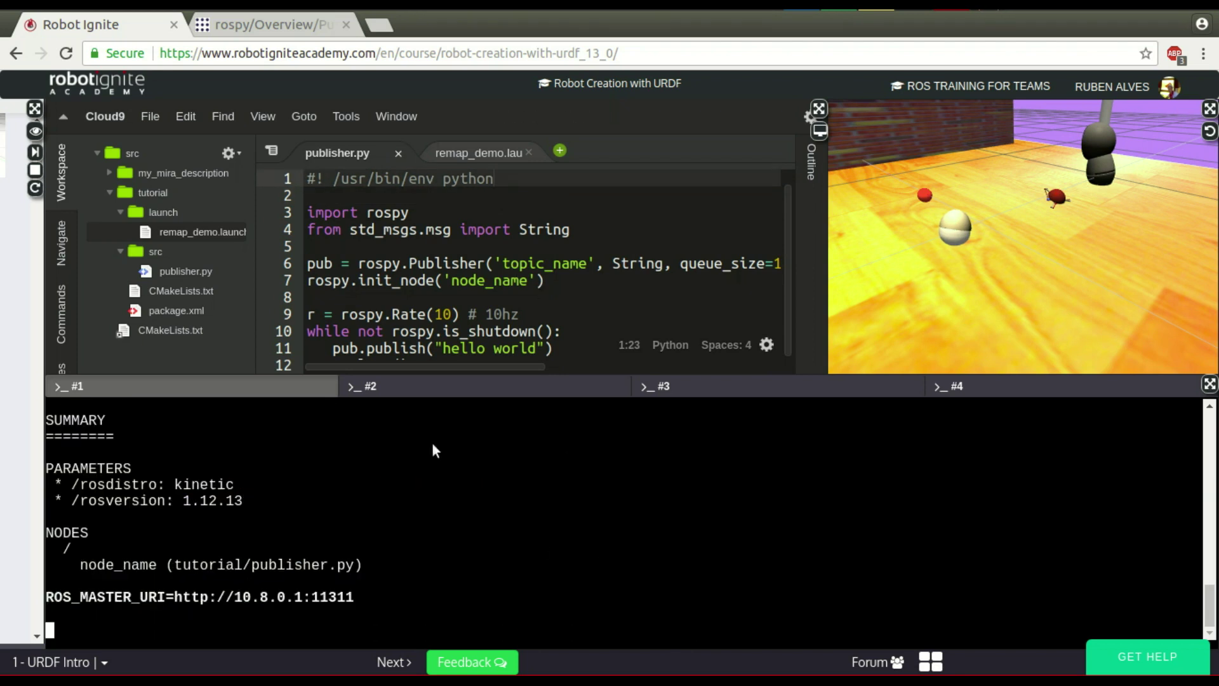
Step: Show rosnode info for /node_name in the second terminal
{"action": "left_click", "coordinate": [426, 388]}
{"action": "type", "text": "rosnode info"}
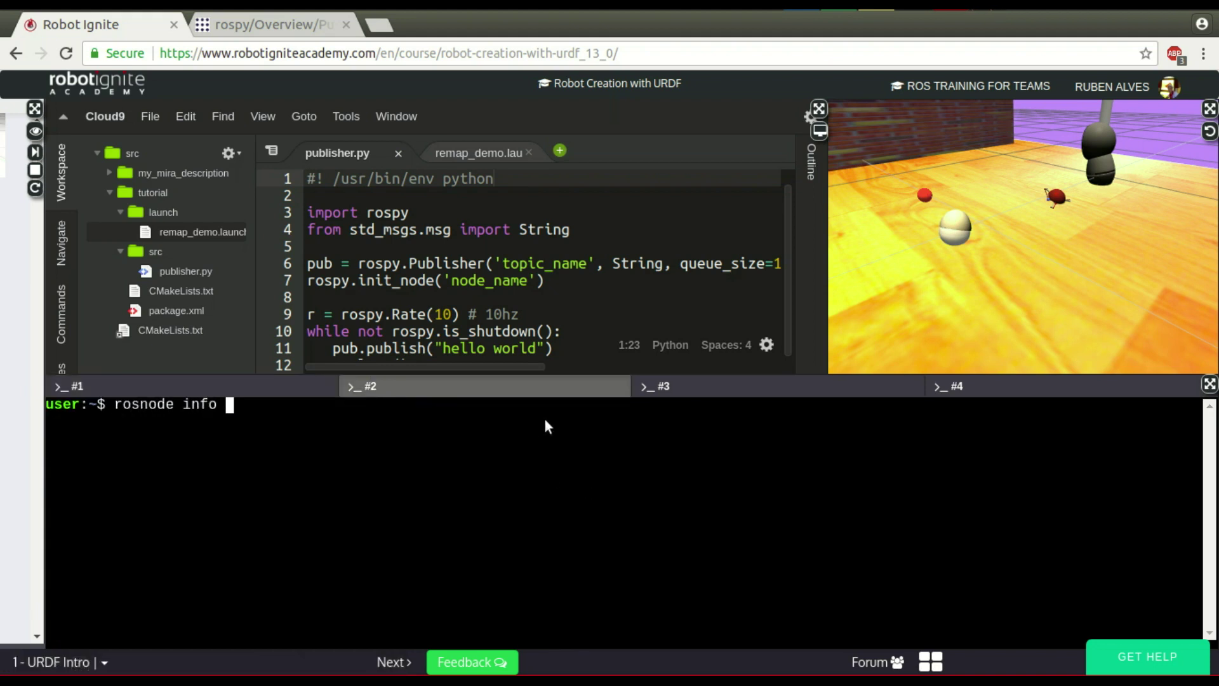
{"action": "double_click", "coordinate": [521, 278]}
{"action": "left_click", "coordinate": [525, 473]}
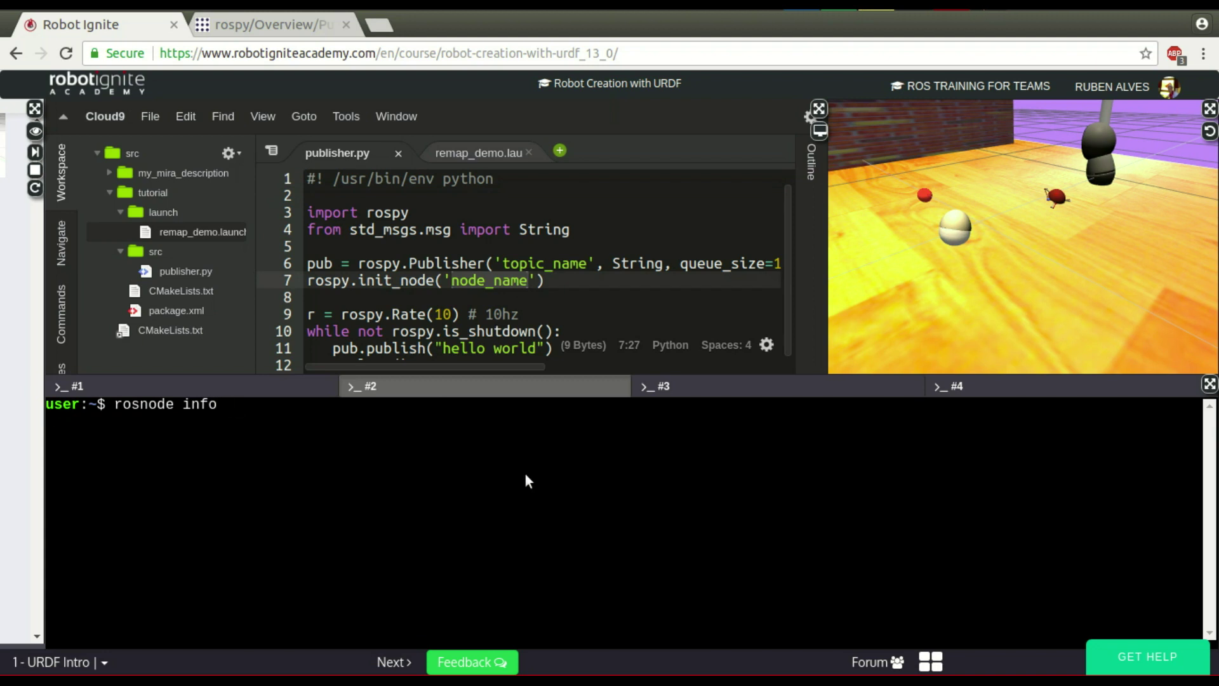
{"action": "type", "text": "/no"}
{"action": "key", "text": "BackSpace"}
{"action": "type", "text": "od"}
{"action": "key", "text": "Tab"}
{"action": "key", "text": "Return"}
{"action": "scroll", "coordinate": [525, 474], "scroll_direction": "up", "scroll_amount": 5}
{"action": "scroll", "coordinate": [527, 469], "scroll_direction": "up", "scroll_amount": 1}
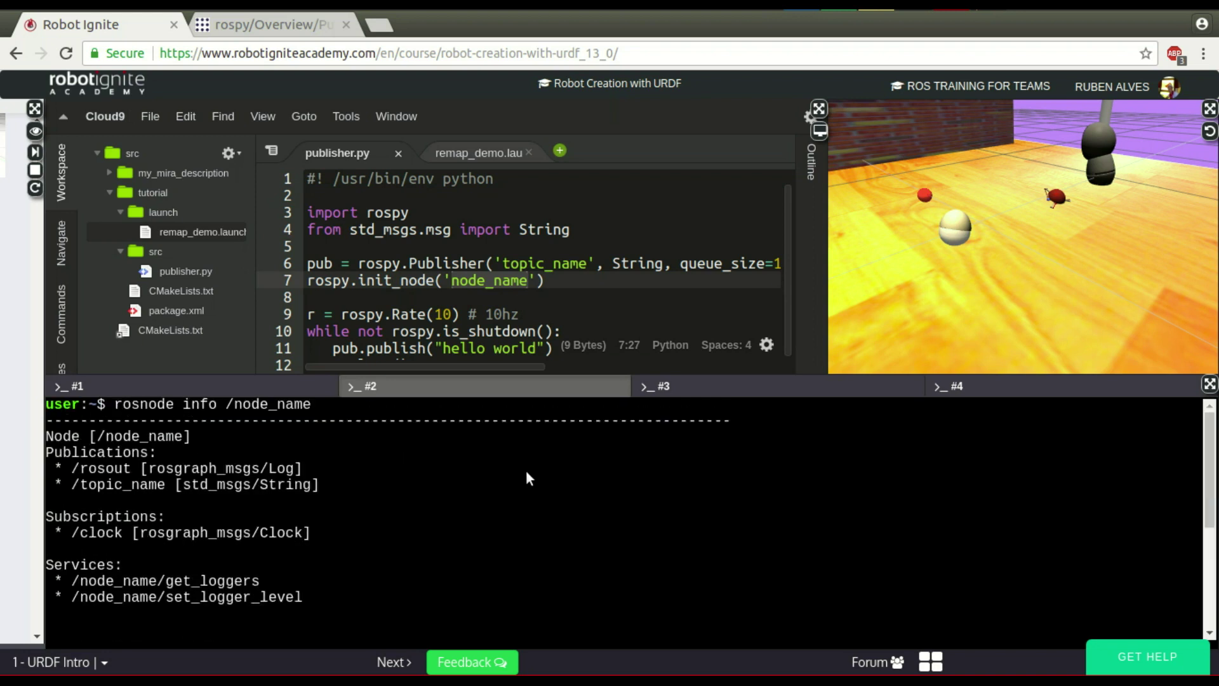
Step: Echo /topic_name to see its hello world messages, then stop the echo
{"action": "double_click", "coordinate": [113, 481]}
{"action": "double_click", "coordinate": [546, 265]}
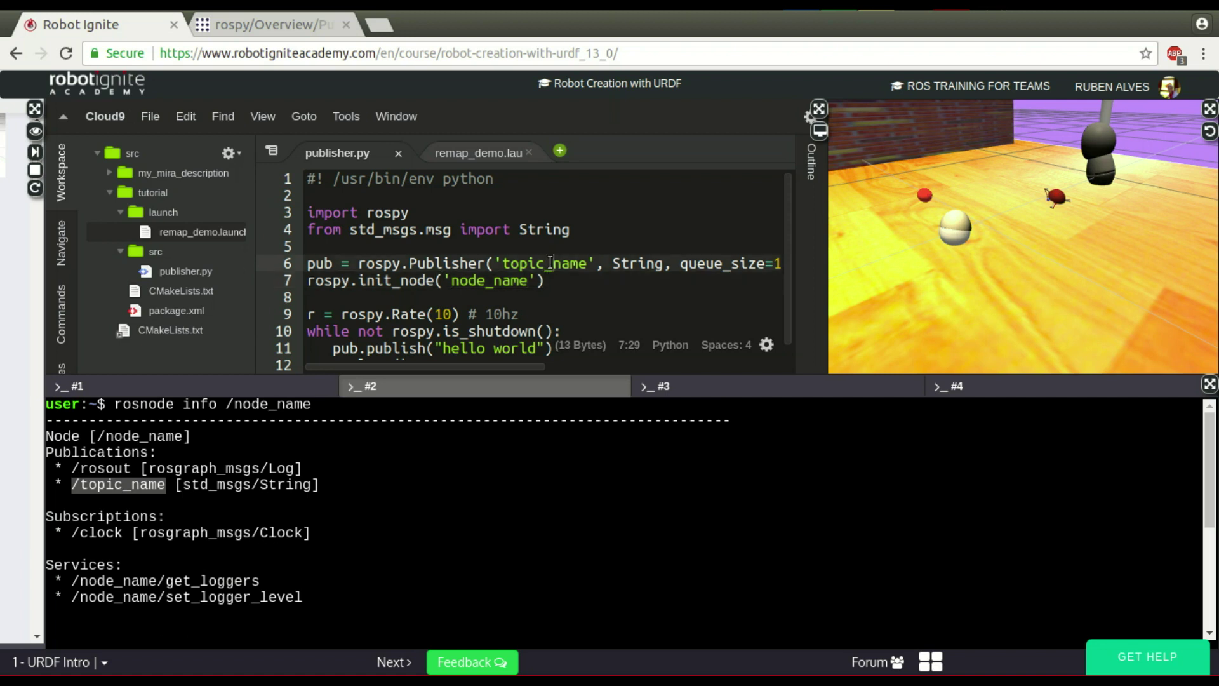
{"action": "left_click", "coordinate": [586, 554]}
{"action": "type", "text": "rostopic echo /topic_name"}
{"action": "key", "text": "Return"}
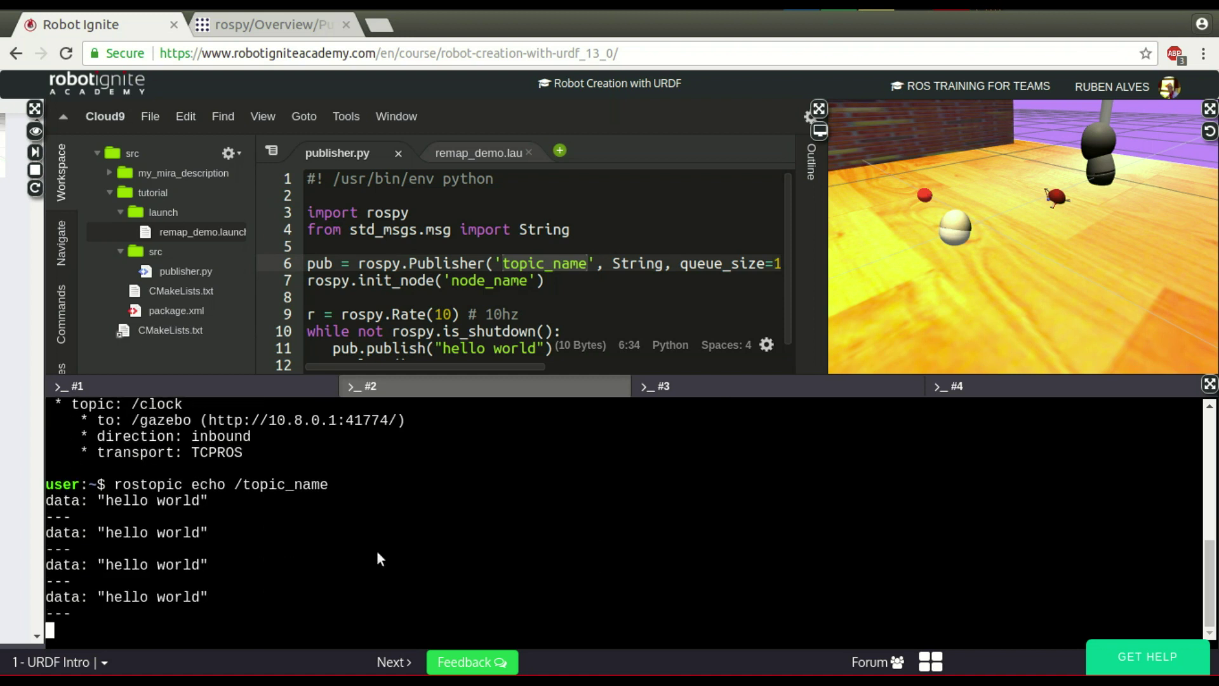
{"action": "key", "text": "ctrl+c"}
{"action": "left_click", "coordinate": [551, 310]}
{"action": "scroll", "coordinate": [551, 310], "scroll_direction": "down", "scroll_amount": 2}
{"action": "scroll", "coordinate": [550, 309], "scroll_direction": "up", "scroll_amount": 2}
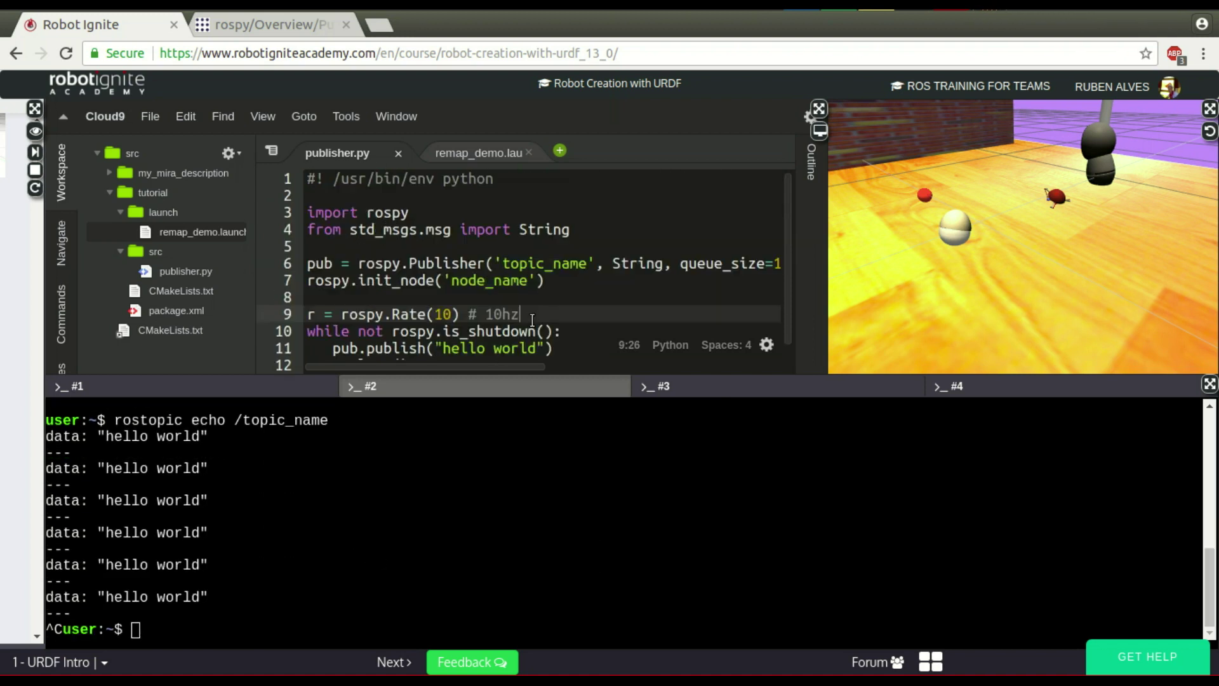
Step: Maximize the editor and add a self-closing remap tag above remap_demo.launch's node line
{"action": "left_click", "coordinate": [471, 155]}
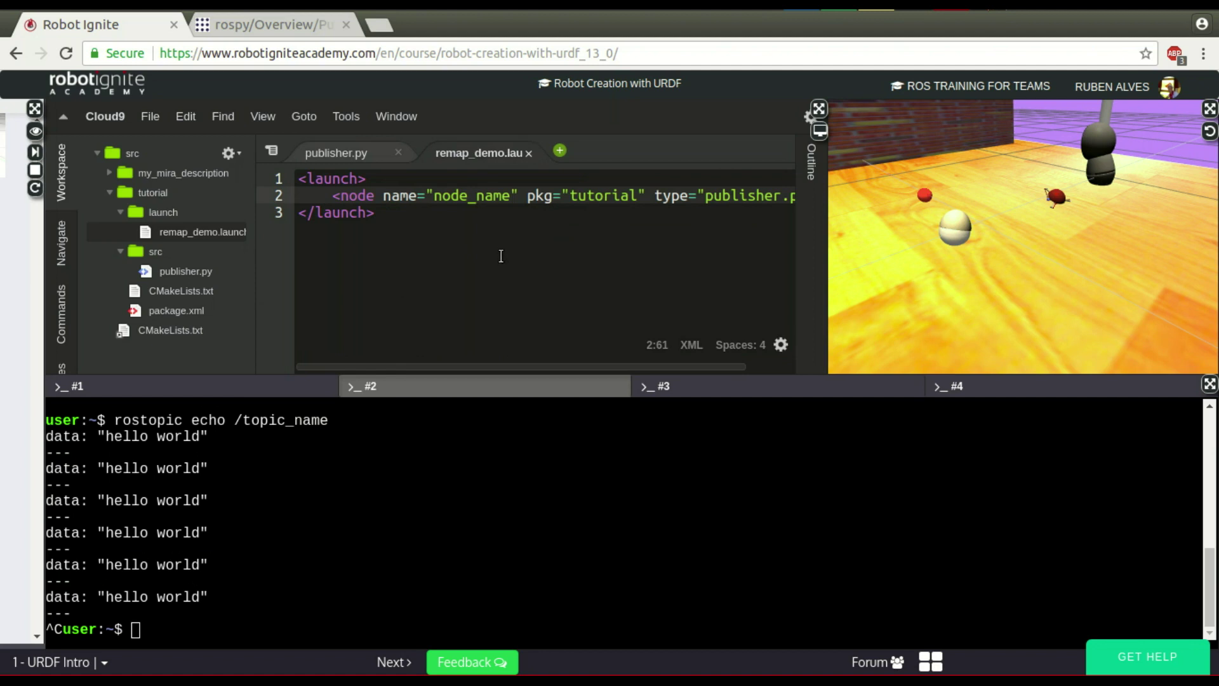
{"action": "left_click", "coordinate": [818, 109]}
{"action": "left_click", "coordinate": [666, 195]}
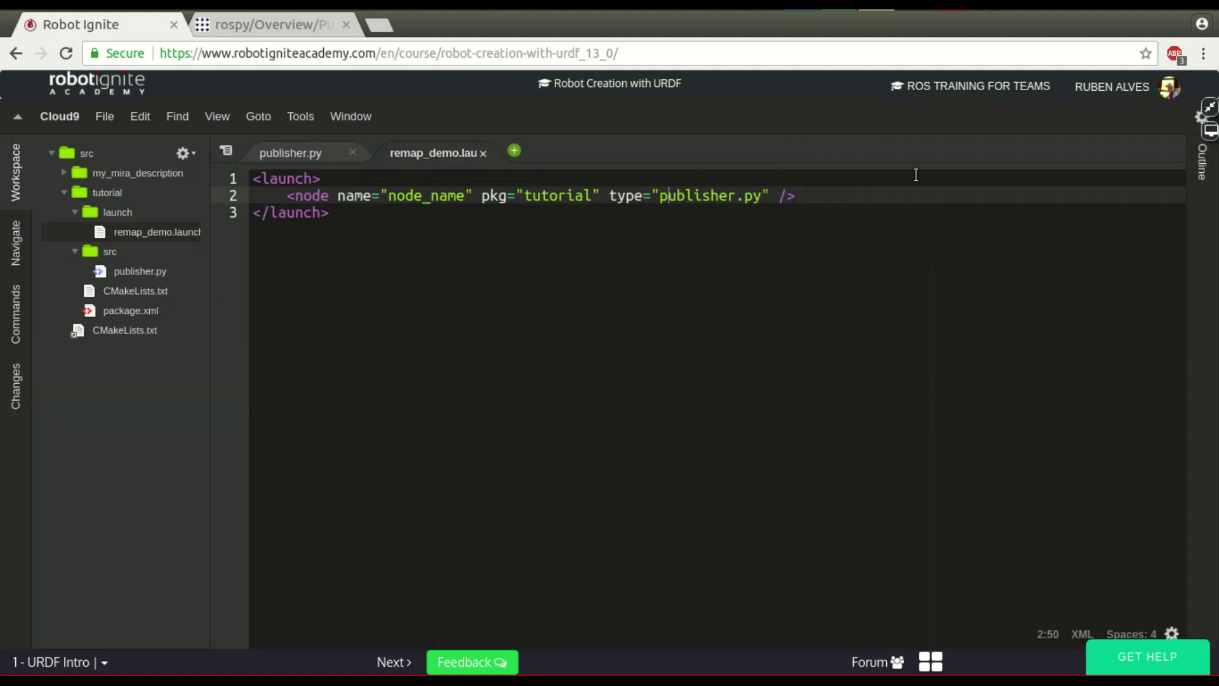
{"action": "key", "text": "Home"}
{"action": "key", "text": "Return"}
{"action": "key", "text": "Up"}
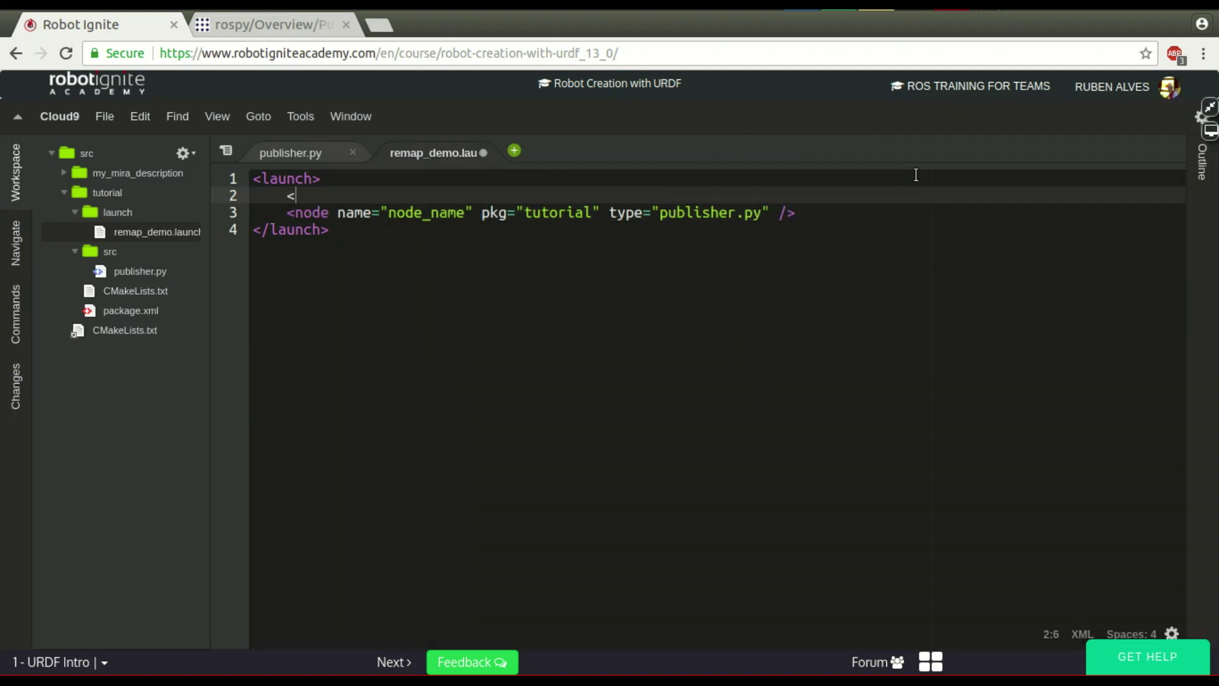
{"action": "type", "text": "remap "}
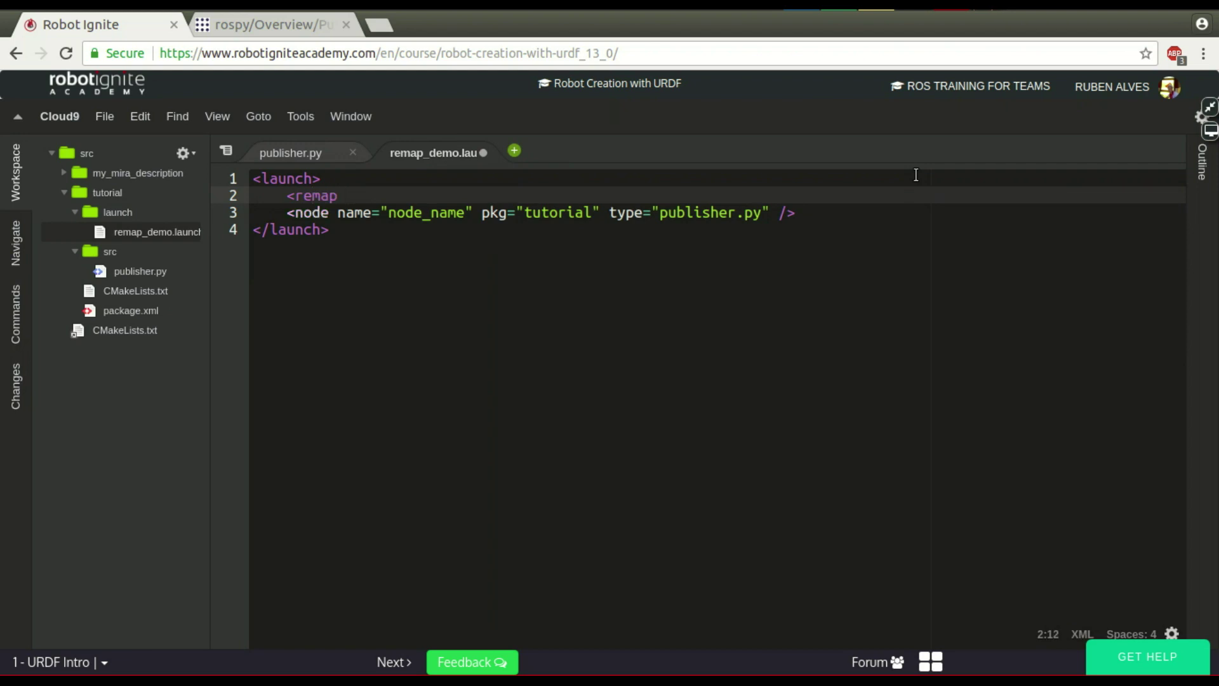
{"action": "type", "text": "/>"}
{"action": "key", "text": "Left"}
{"action": "key", "text": "Left"}
{"action": "type", "text": "from=\""}
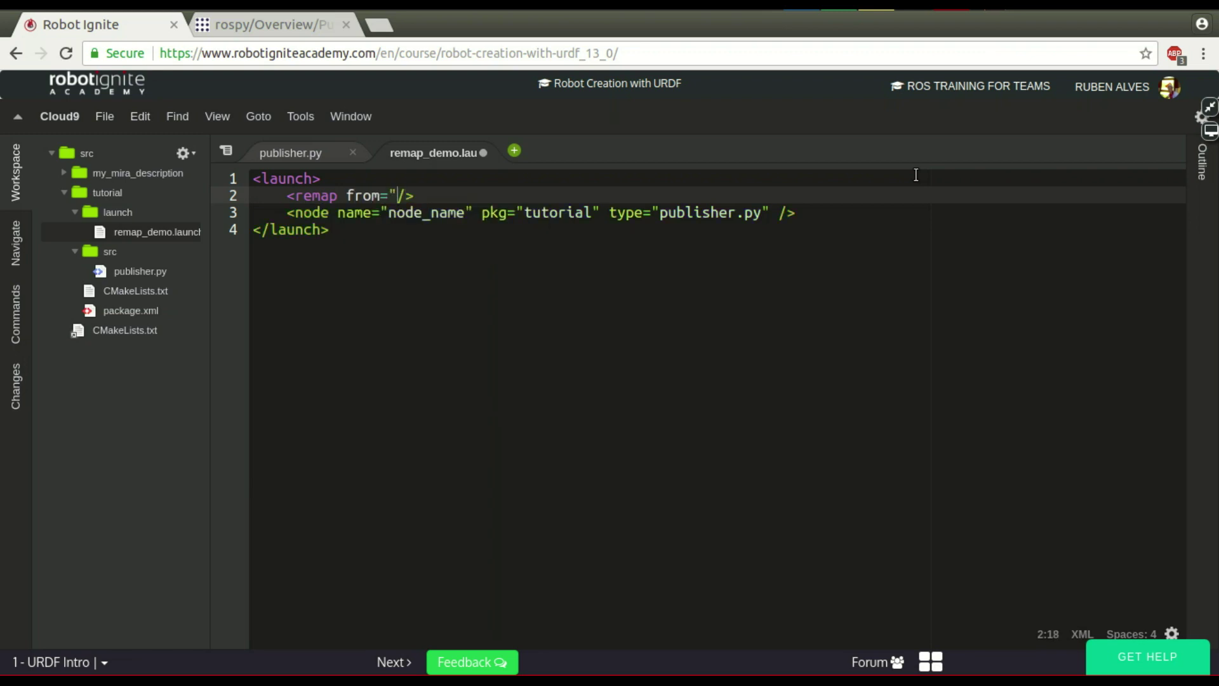
{"action": "type", "text": "\" to="}
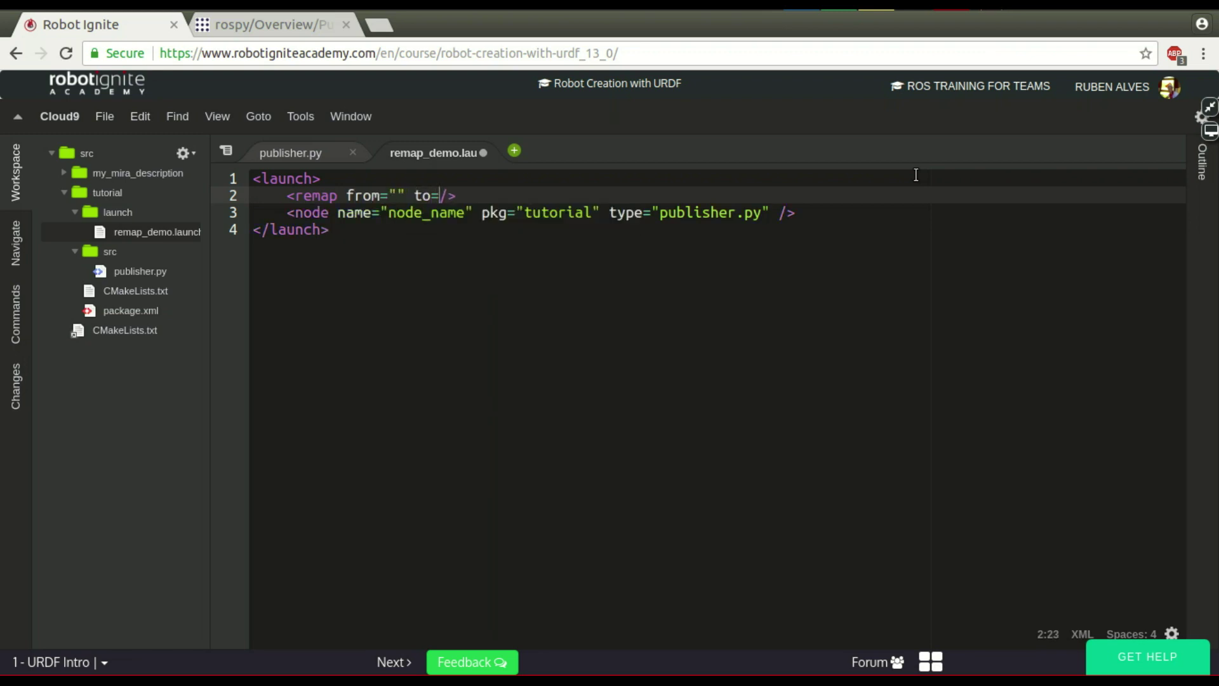
{"action": "type", "text": "\"\""}
{"action": "key", "text": "Left"}
{"action": "key", "text": "Left"}
{"action": "key", "text": "Left"}
Step: Check topic_name in publisher.py, save remap_demo.launch, and restore the layout
{"action": "left_click", "coordinate": [277, 153]}
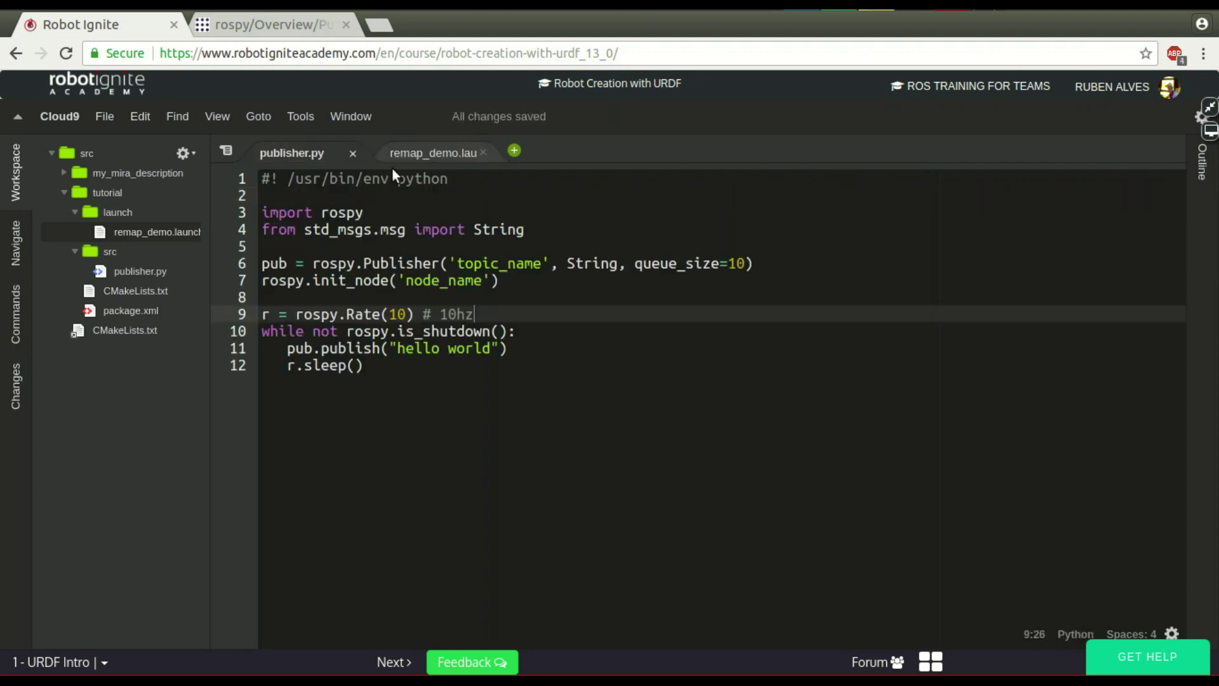
{"action": "double_click", "coordinate": [498, 263]}
{"action": "left_click", "coordinate": [416, 153]}
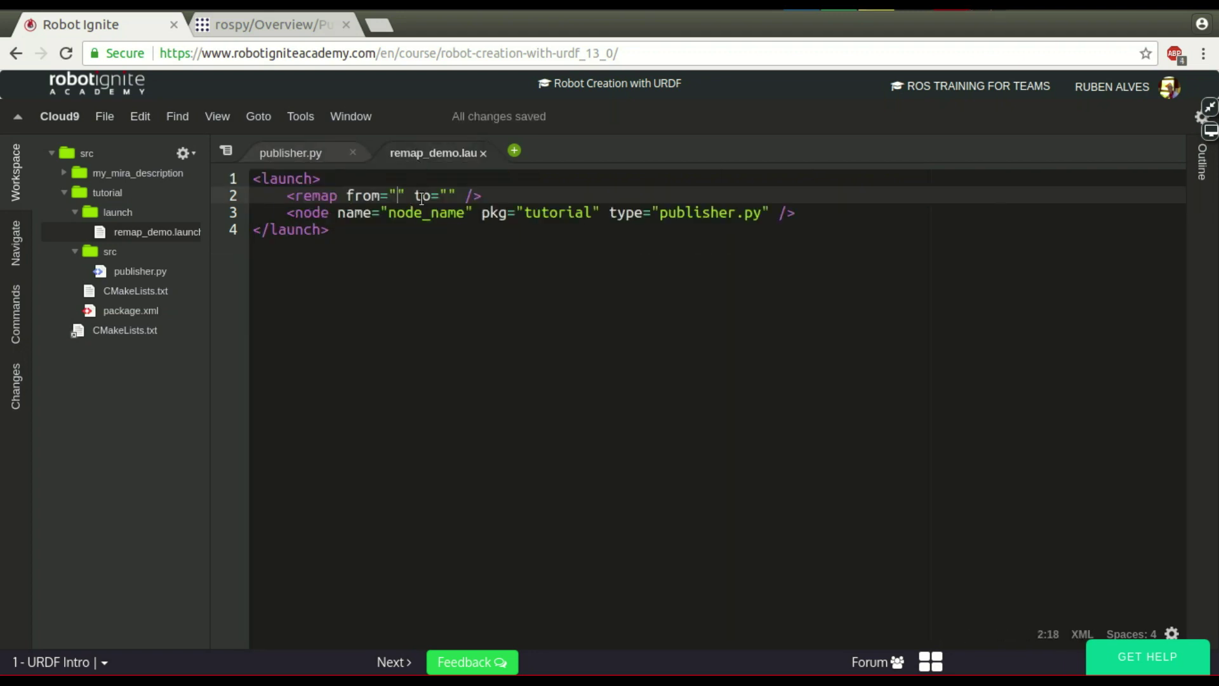
{"action": "type", "text": "topic_name\" to=\""}
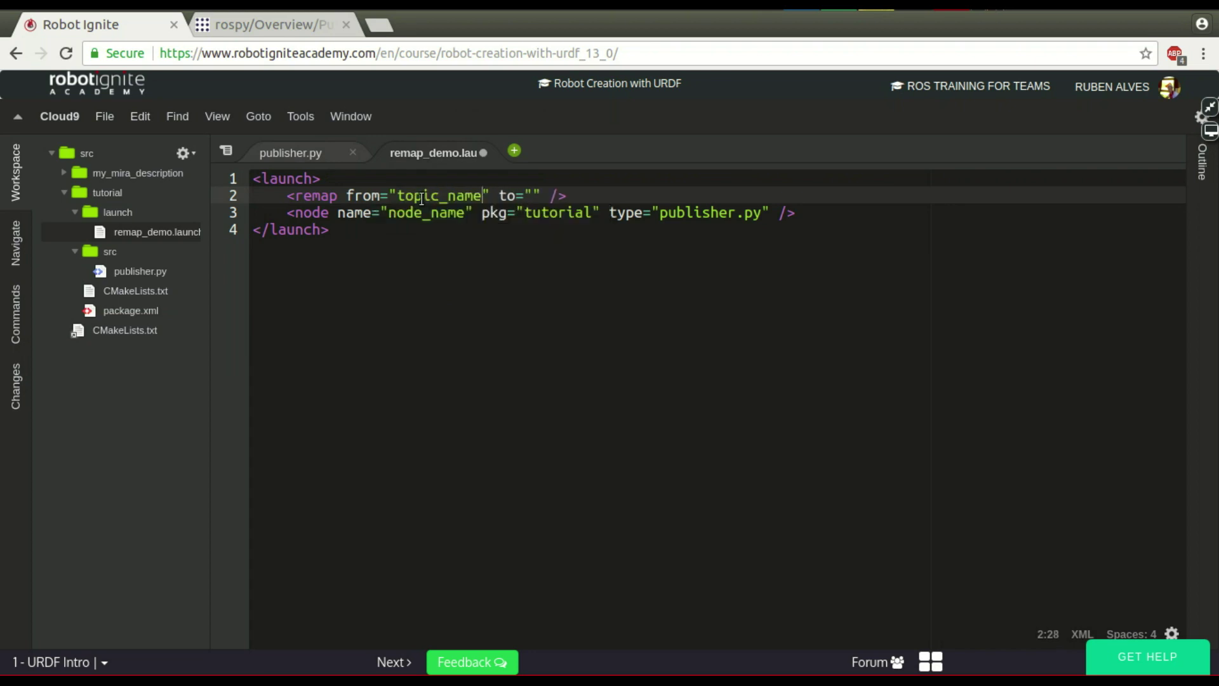
{"action": "type", "text": "iloveyou"}
{"action": "key", "text": "ctrl+s"}
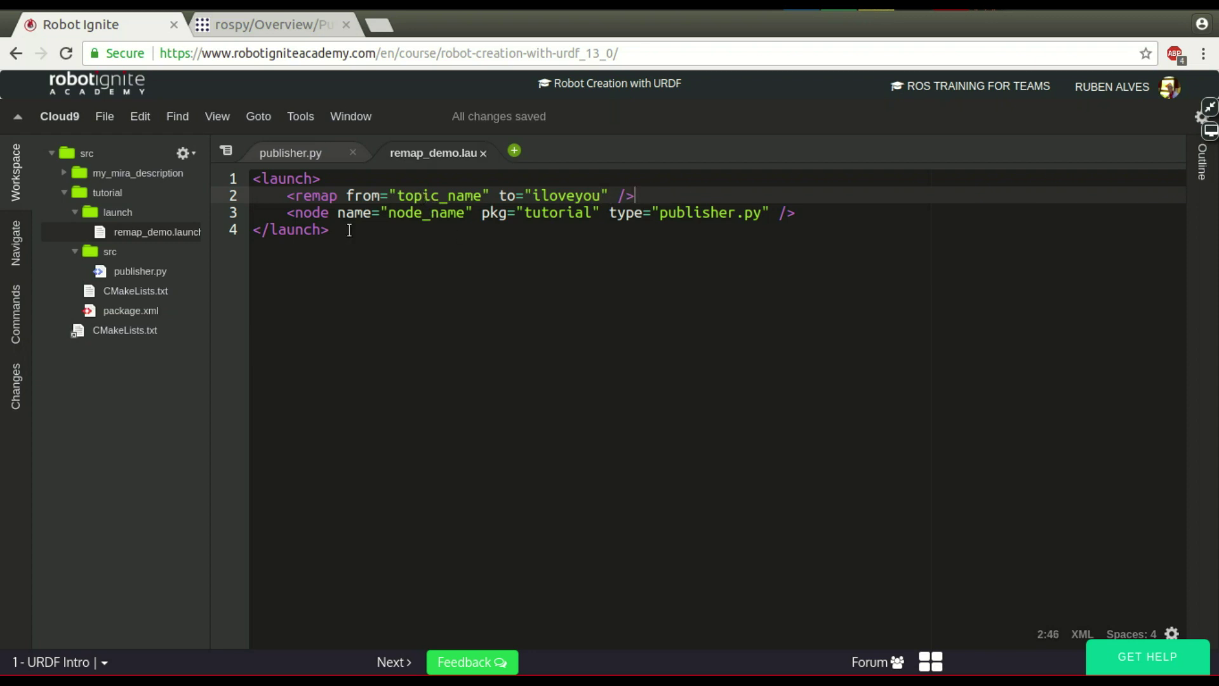
{"action": "left_click", "coordinate": [1209, 130]}
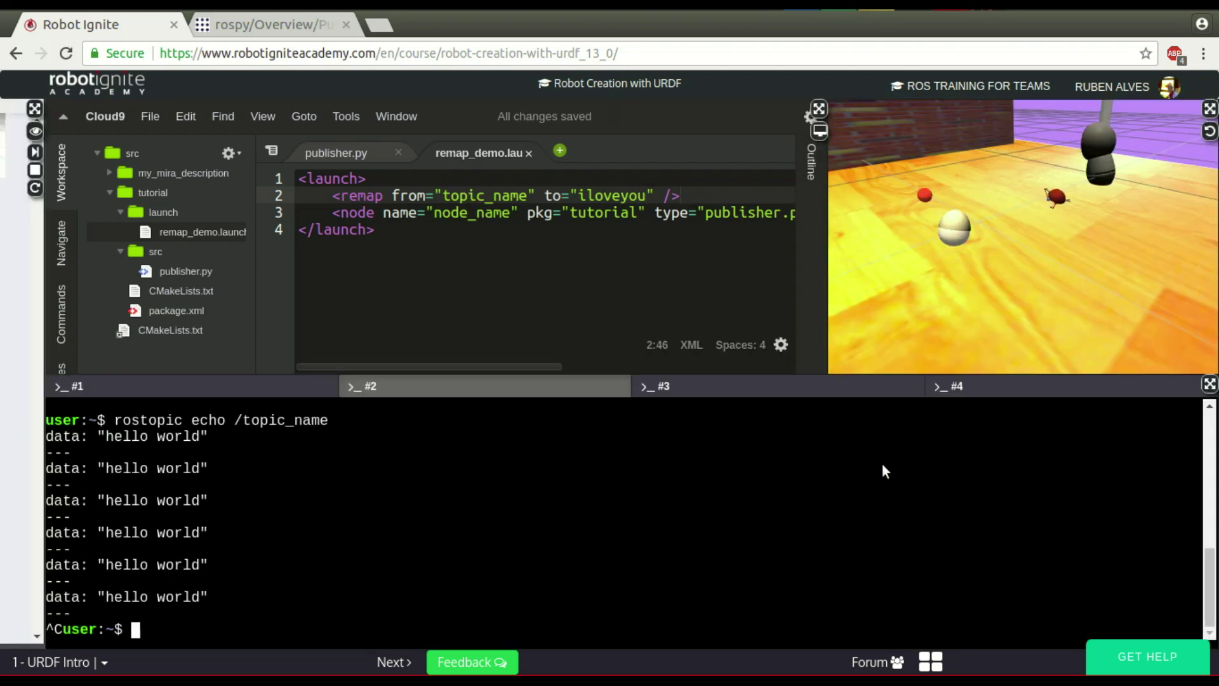
Step: Stop and relaunch remap_demo.launch in terminal #1
{"action": "key", "text": "Up"}
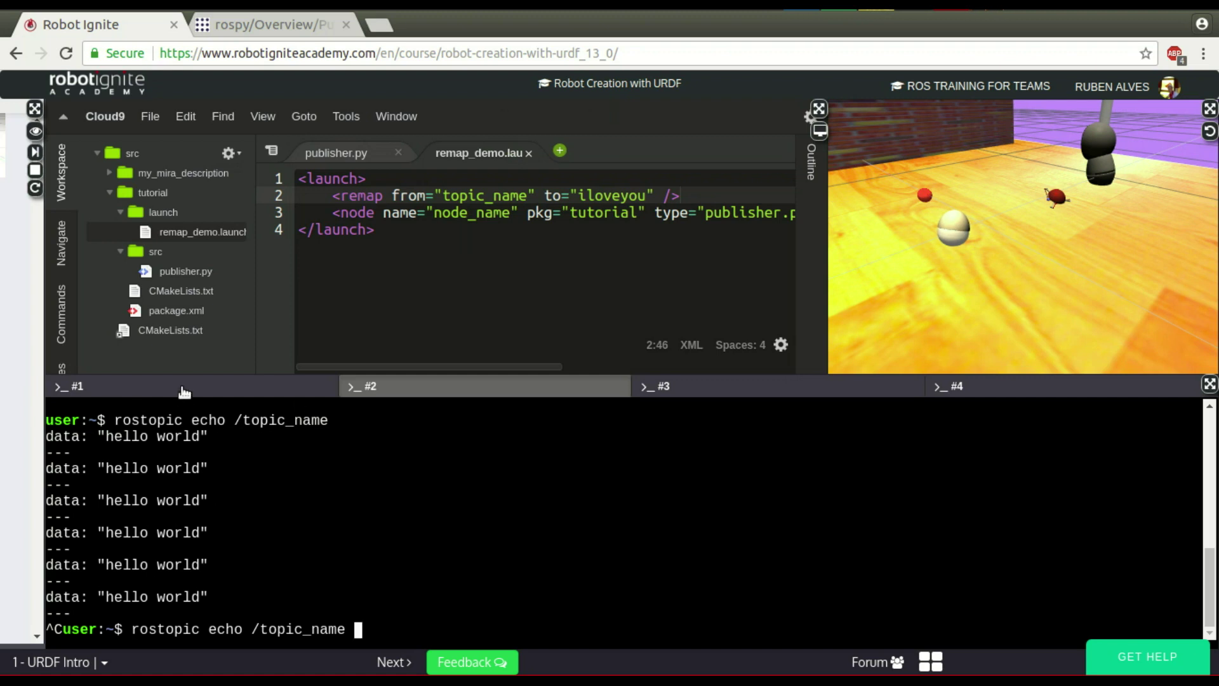
{"action": "left_click", "coordinate": [184, 391]}
{"action": "key", "text": "ctrl+c"}
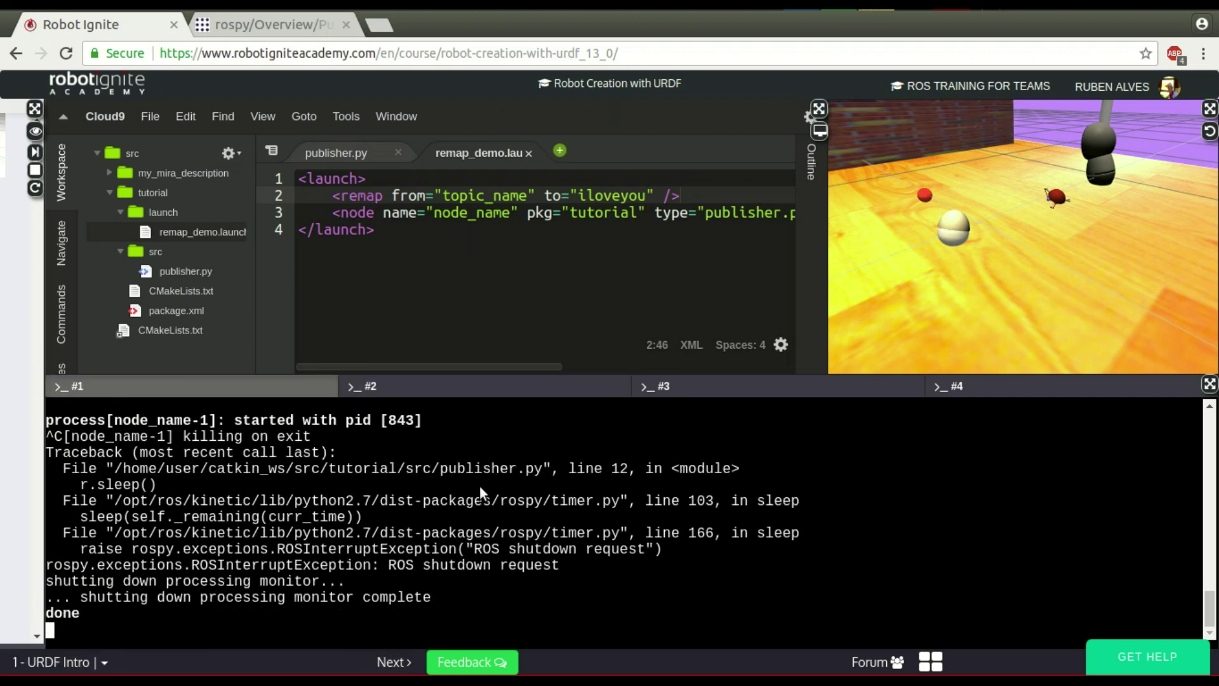
{"action": "key", "text": "Up"}
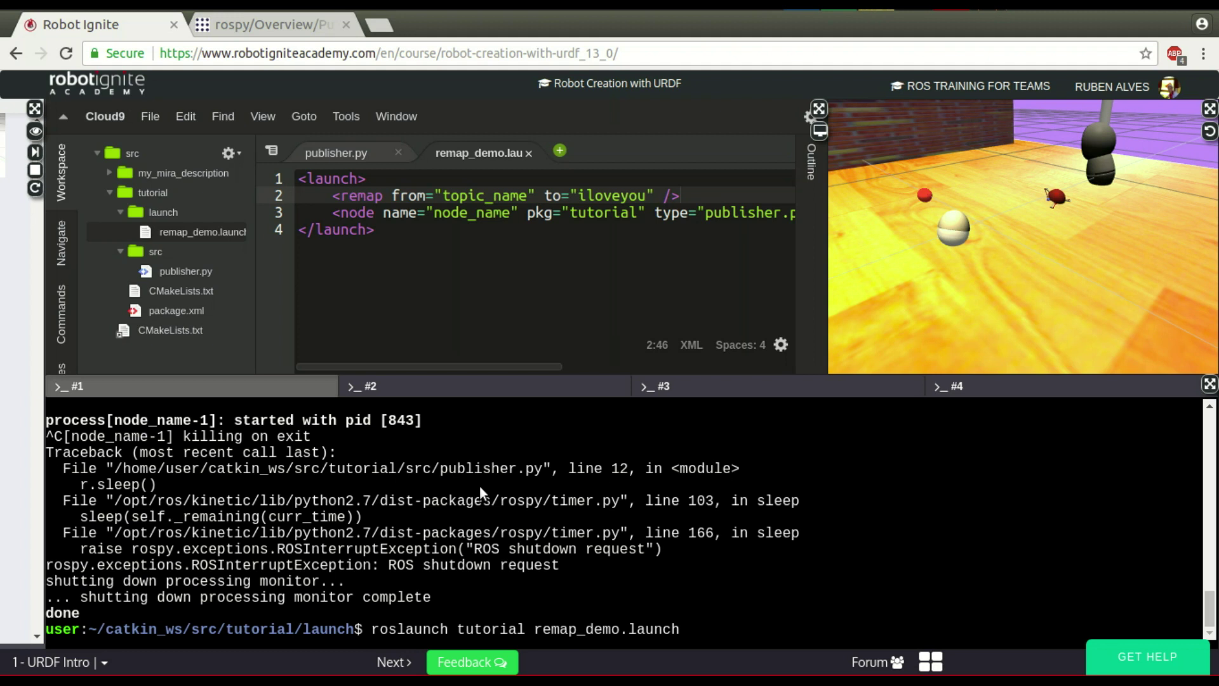
{"action": "key", "text": "Return"}
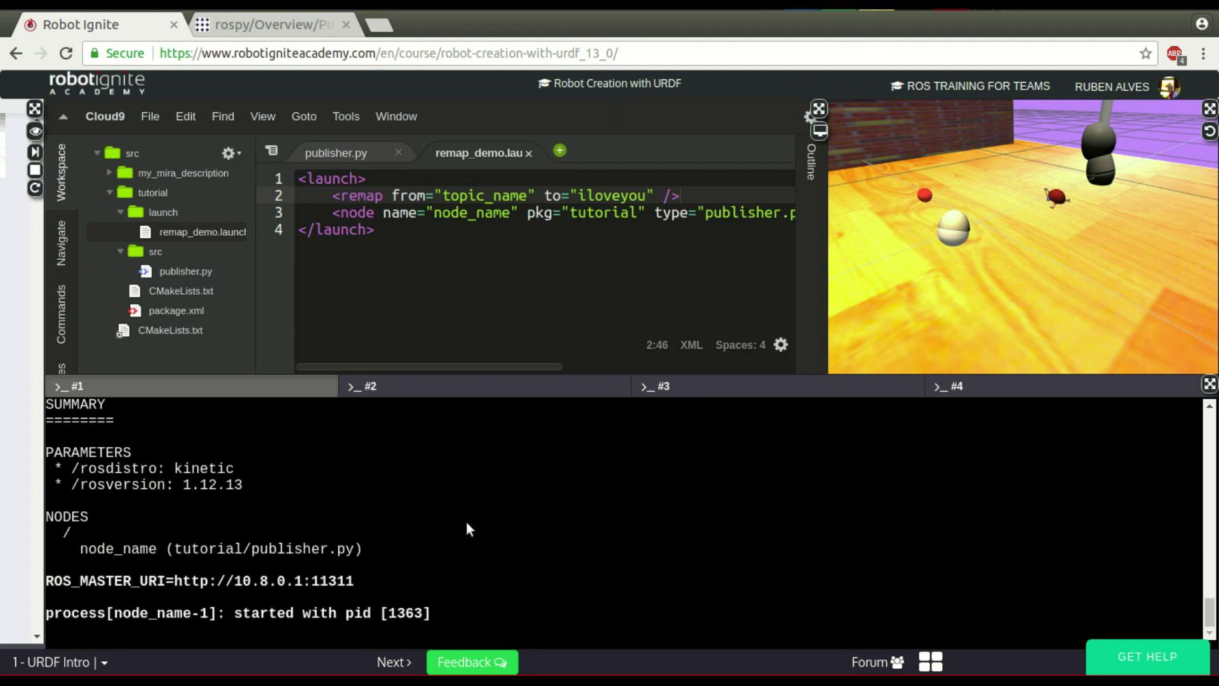
Step: Run rosnode info /node_name in terminal #2, showing /iloveyou among its publications
{"action": "left_click", "coordinate": [412, 386]}
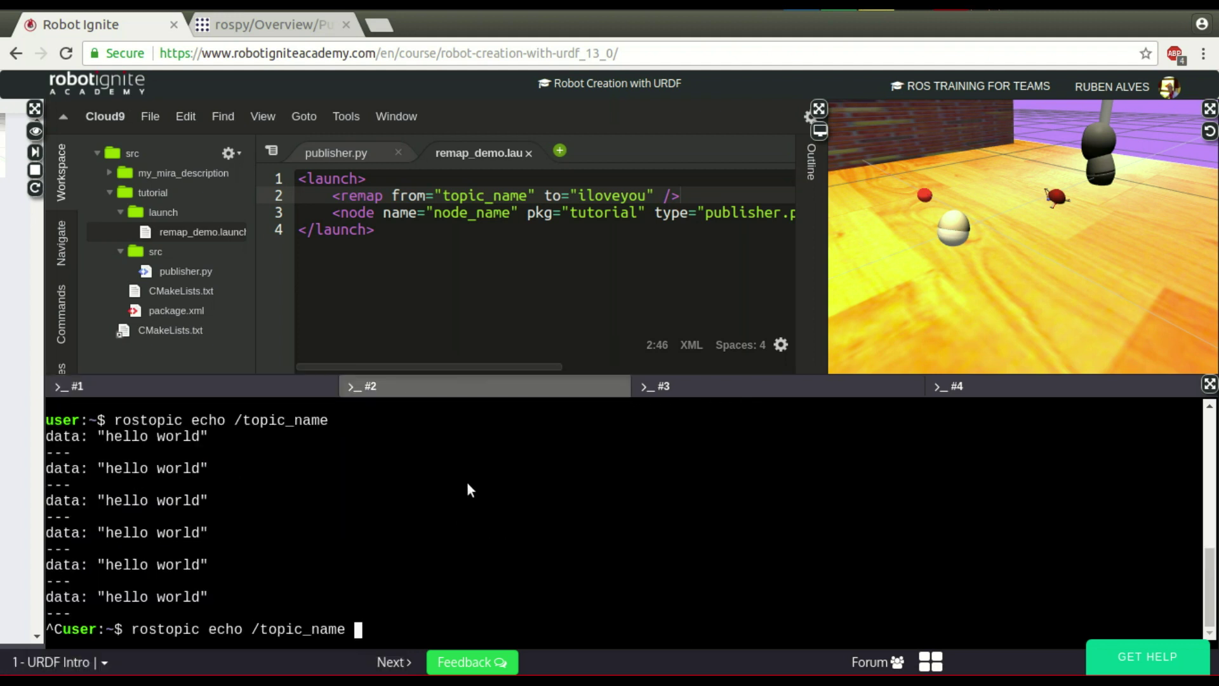
{"action": "key", "text": "Up"}
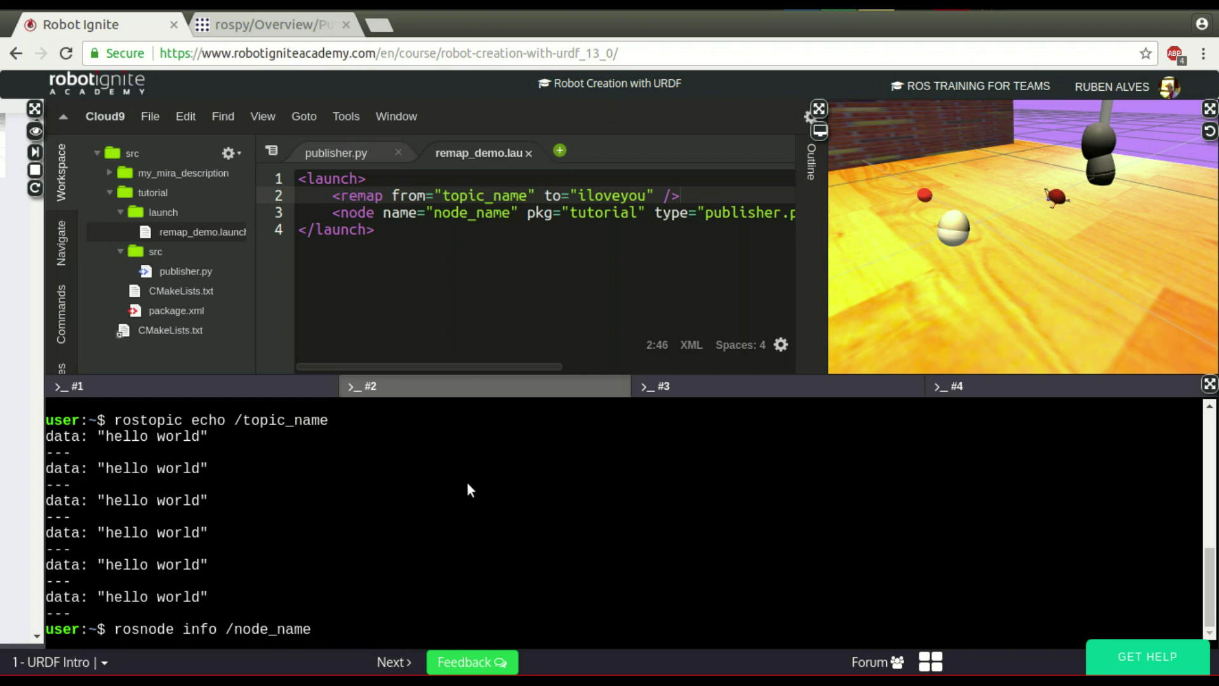
{"action": "key", "text": "Return"}
{"action": "scroll", "coordinate": [467, 490], "scroll_direction": "up", "scroll_amount": 3}
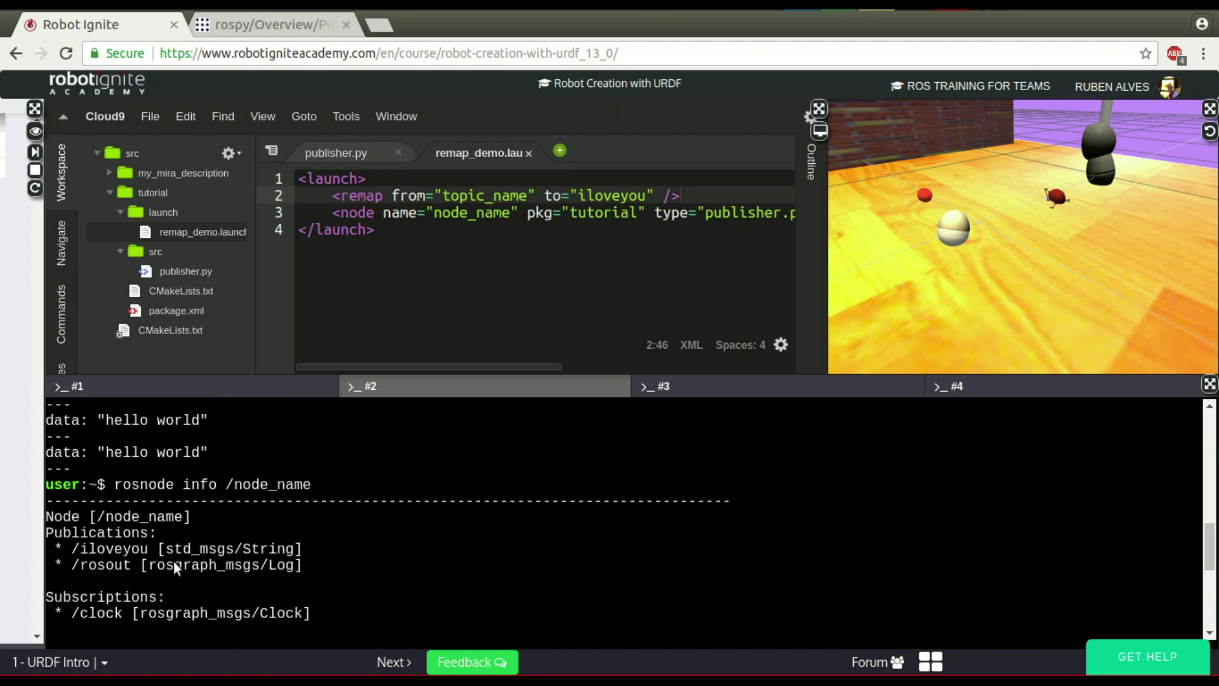
{"action": "double_click", "coordinate": [127, 549]}
{"action": "scroll", "coordinate": [213, 540], "scroll_direction": "up", "scroll_amount": 3}
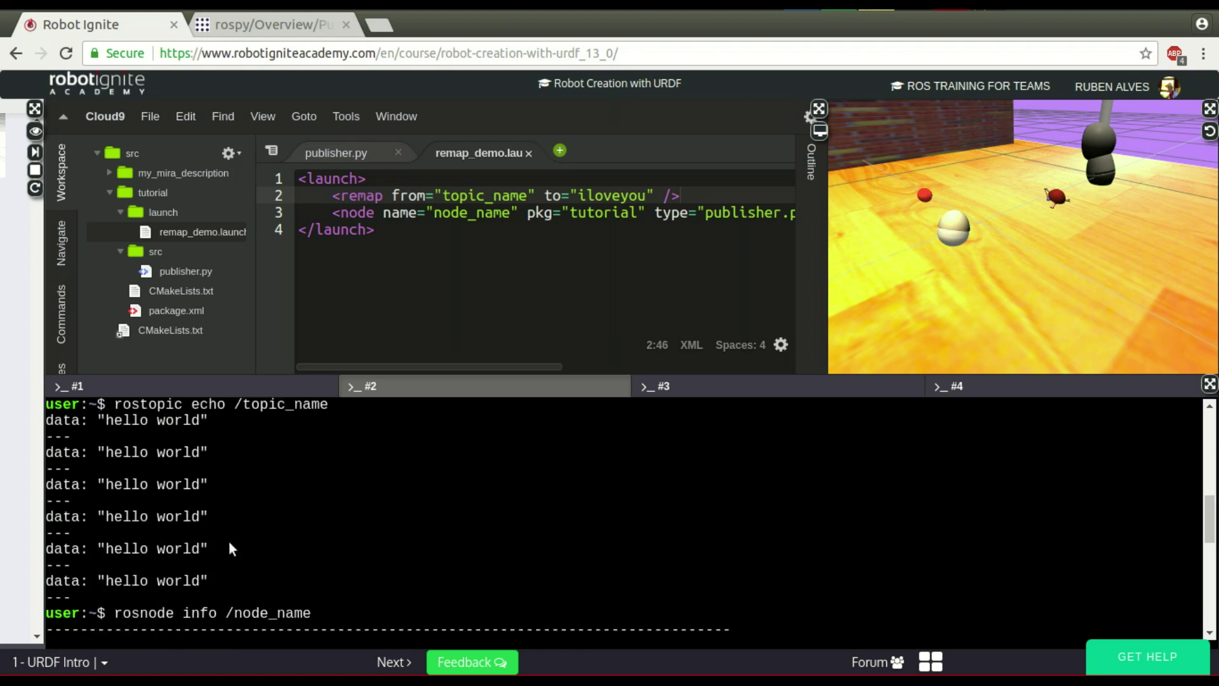
{"action": "scroll", "coordinate": [233, 540], "scroll_direction": "up", "scroll_amount": 5}
{"action": "scroll", "coordinate": [239, 540], "scroll_direction": "up", "scroll_amount": 3}
Step: Compare the old /topic_name entry with the remap line's topic_name and iloveyou values
{"action": "double_click", "coordinate": [114, 484]}
{"action": "left_click", "coordinate": [442, 195]}
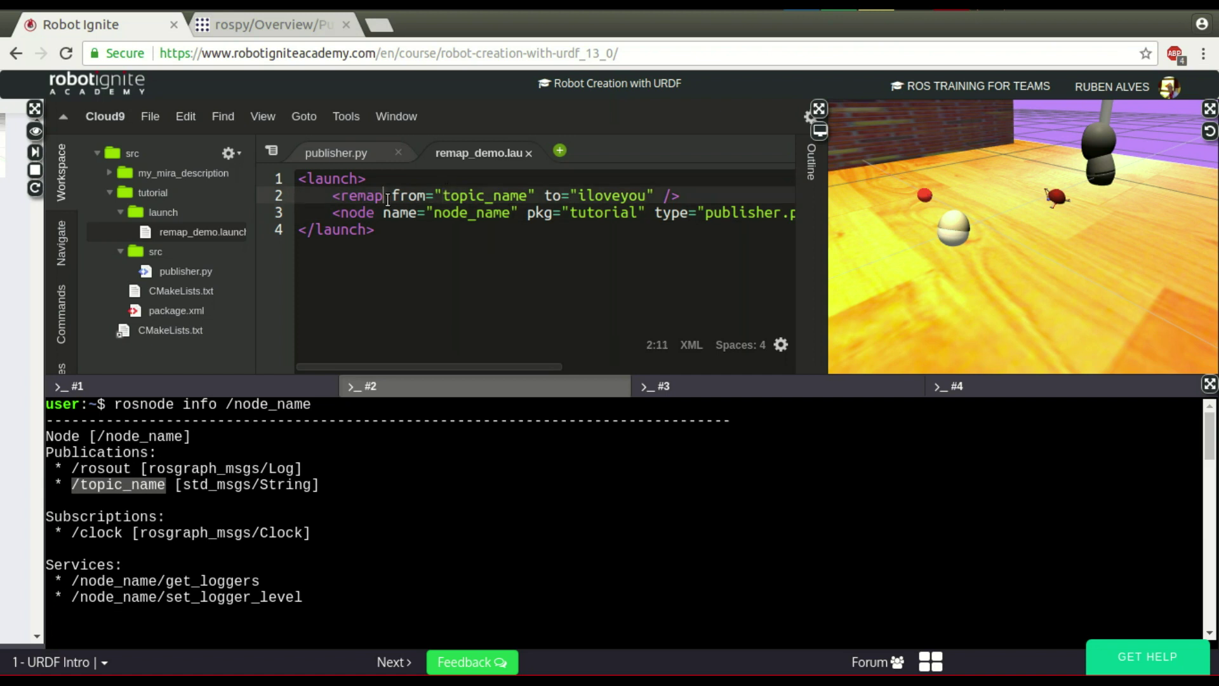
{"action": "left_click", "coordinate": [331, 195]}
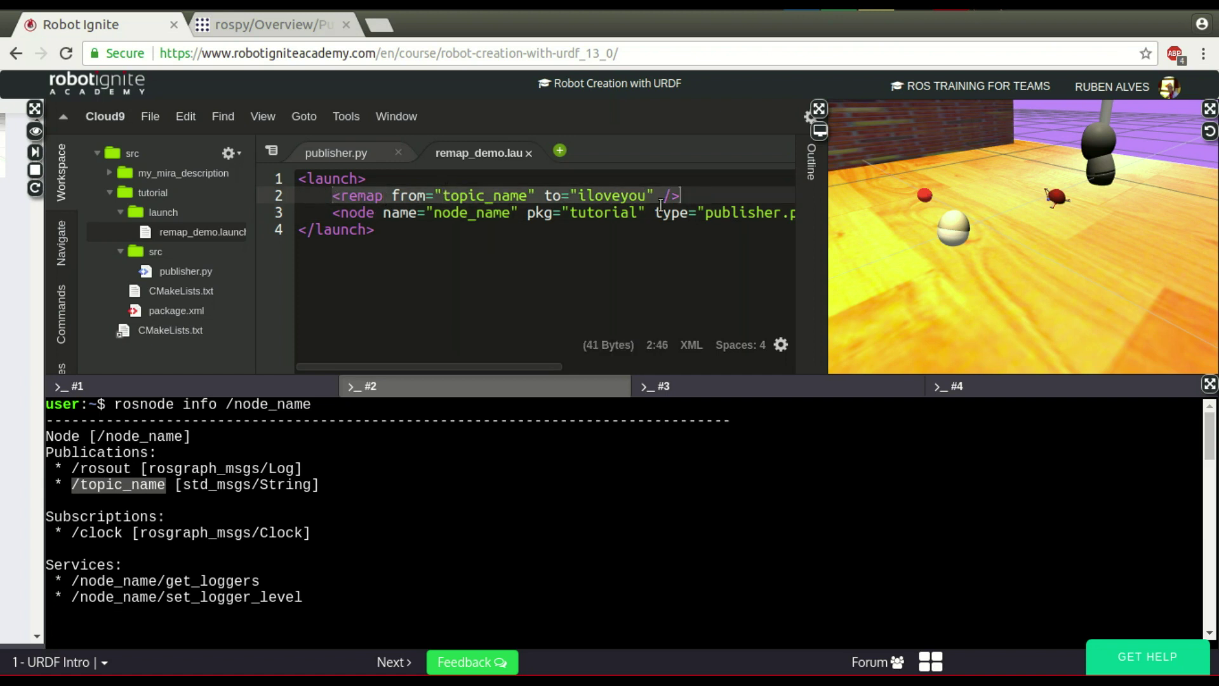
{"action": "double_click", "coordinate": [466, 195]}
{"action": "double_click", "coordinate": [620, 195]}
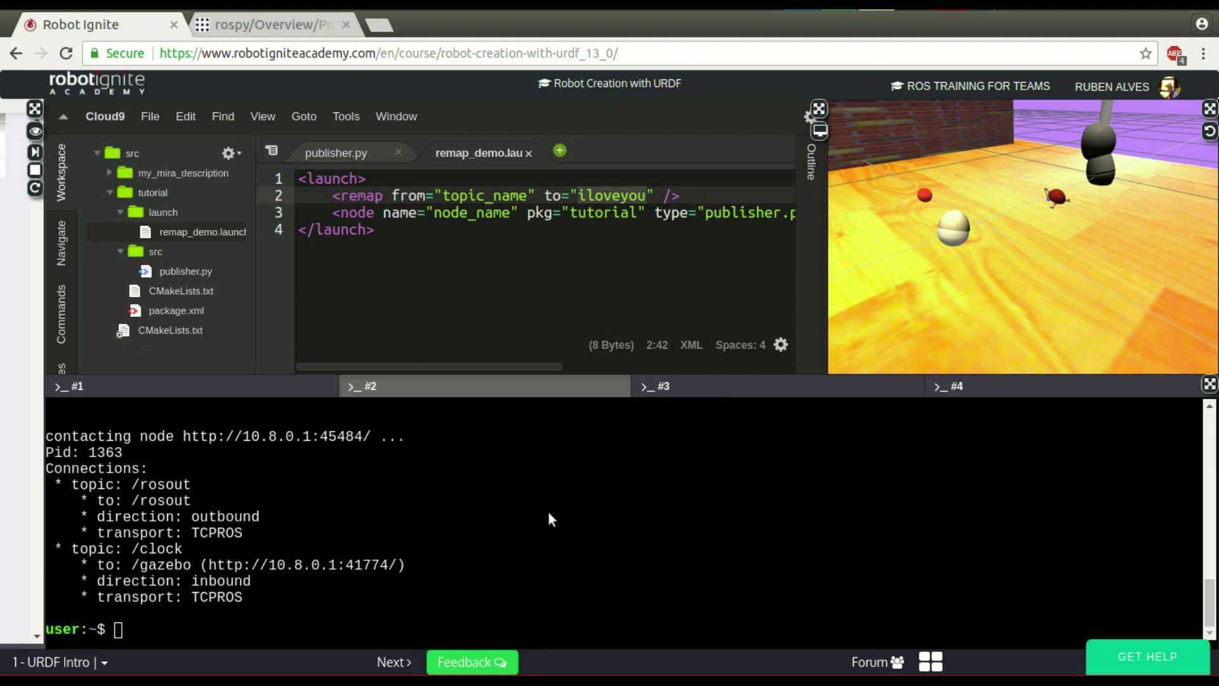
Step: Run rostopic info /iloveyou to confirm /node_name publishes it
{"action": "key", "text": "Return"}
{"action": "type", "text": "rostopic info /il"}
{"action": "key", "text": "Tab"}
{"action": "key", "text": "Return"}
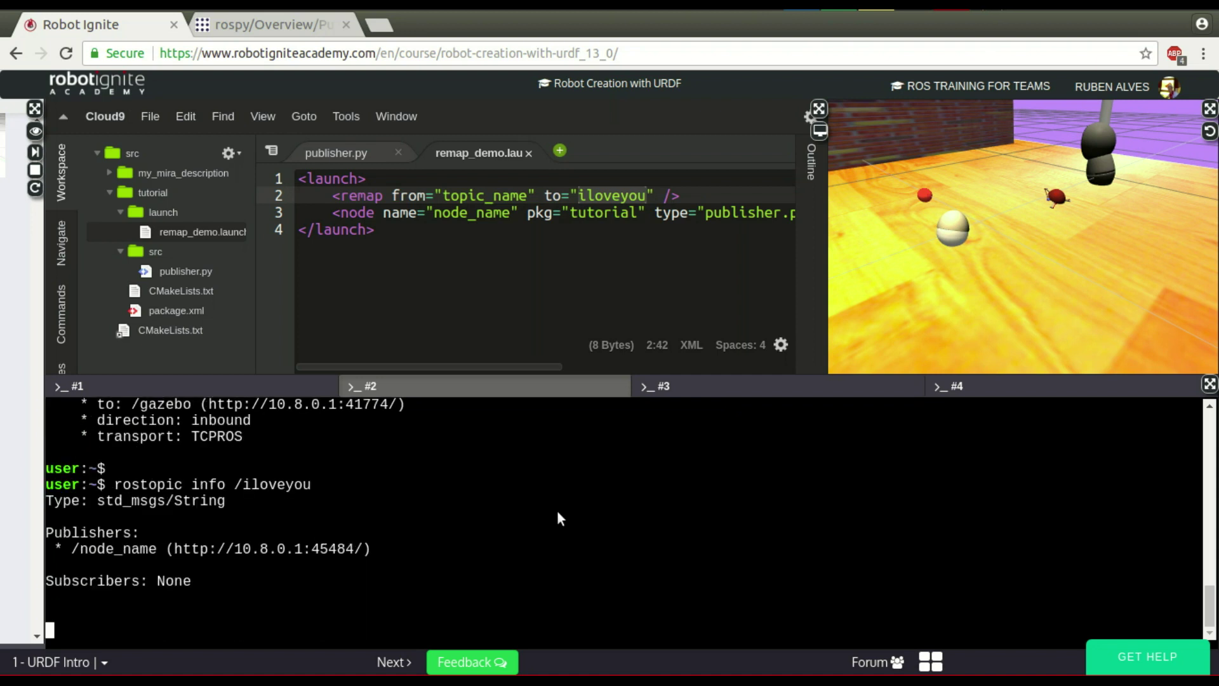
Step: Try a rostopic pub command on /iloveyou
{"action": "key", "text": "Up"}
{"action": "key", "text": "ctrl+Left"}
{"action": "key", "text": "ctrl+Left"}
{"action": "key", "text": "ctrl+Right"}
{"action": "key", "text": "BackSpace"}
{"action": "key", "text": "BackSpace"}
{"action": "key", "text": "BackSpace"}
{"action": "key", "text": "BackSpace"}
{"action": "type", "text": "pub"}
{"action": "key", "text": "Return"}
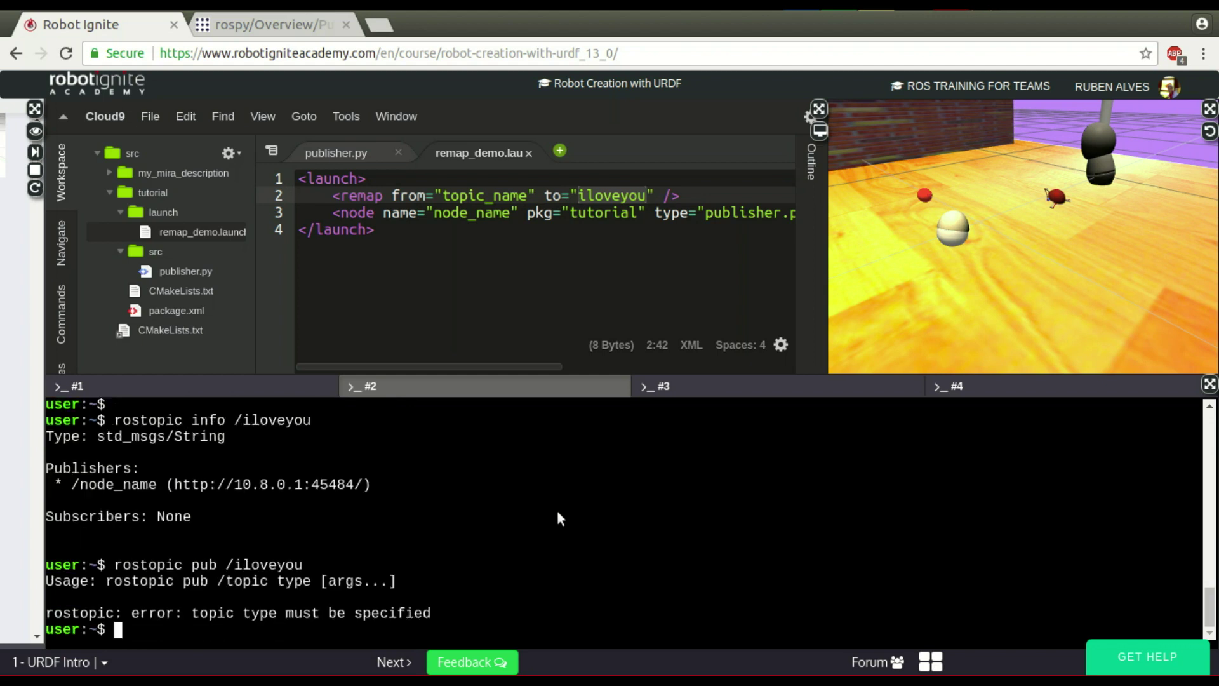
Step: Echo /iloveyou to see hello world messages, then stop the echo
{"action": "key", "text": "Up"}
{"action": "key", "text": "ctrl+Left"}
{"action": "key", "text": "ctrl+Left"}
{"action": "key", "text": "ctrl+Left"}
{"action": "key", "text": "ctrl+Right"}
{"action": "key", "text": "ctrl+Right"}
{"action": "key", "text": "BackSpace"}
{"action": "key", "text": "BackSpace"}
{"action": "type", "text": "cho"}
{"action": "key", "text": "Return"}
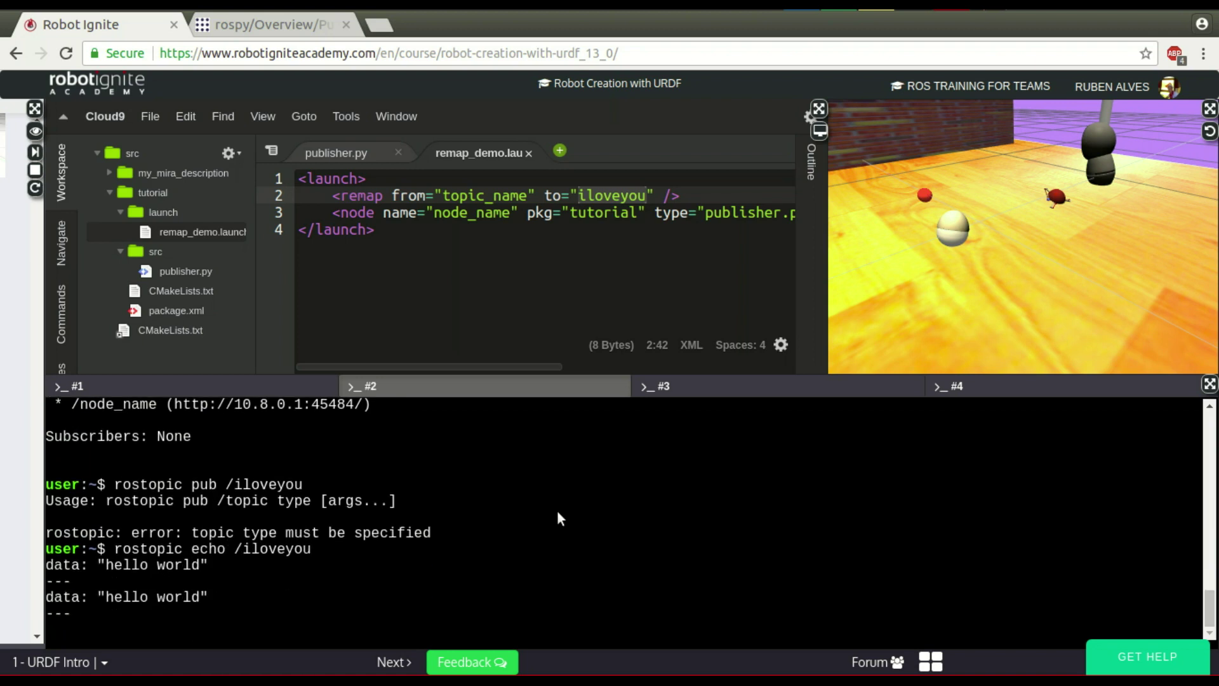
{"action": "key", "text": "ctrl+c"}
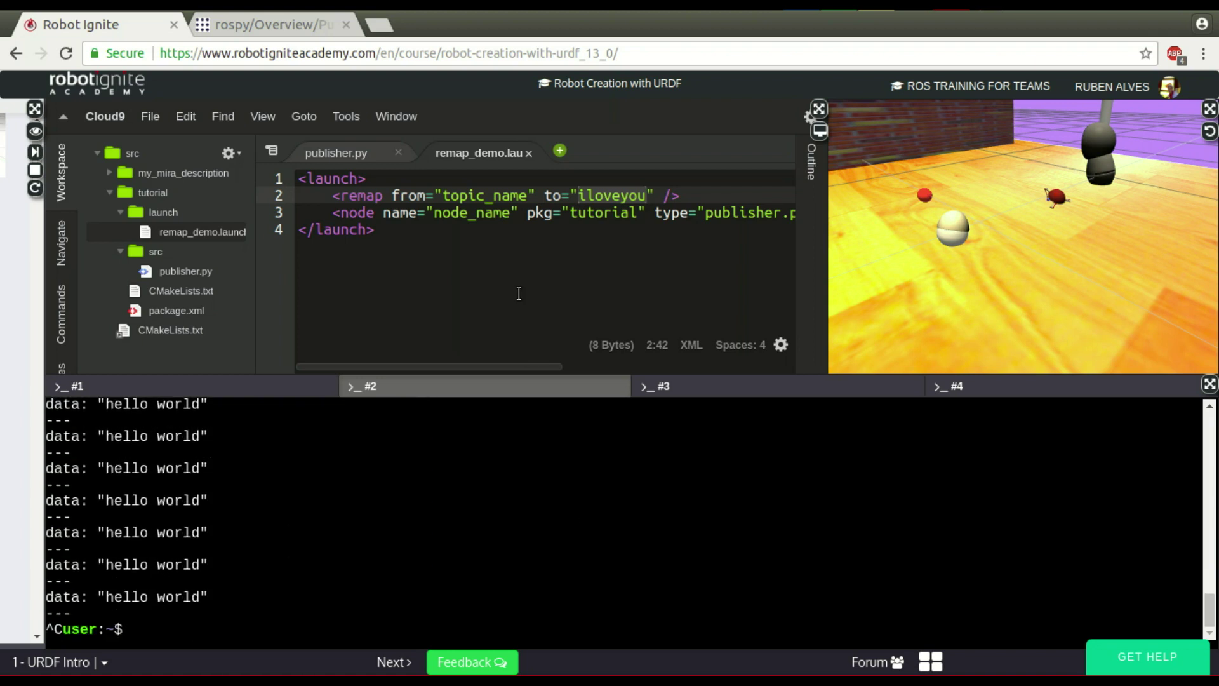
{"action": "left_click", "coordinate": [518, 271]}
{"action": "left_click", "coordinate": [686, 197]}
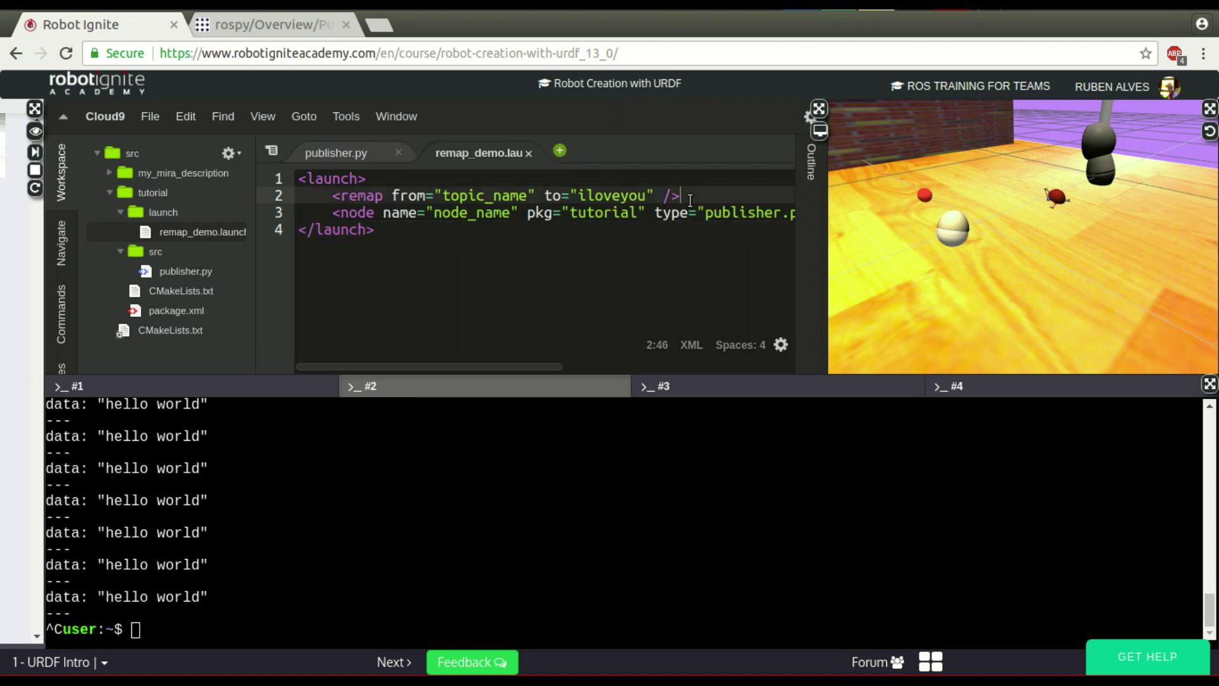
{"action": "left_click", "coordinate": [333, 196], "text": "shift"}
{"action": "left_click", "coordinate": [429, 254]}
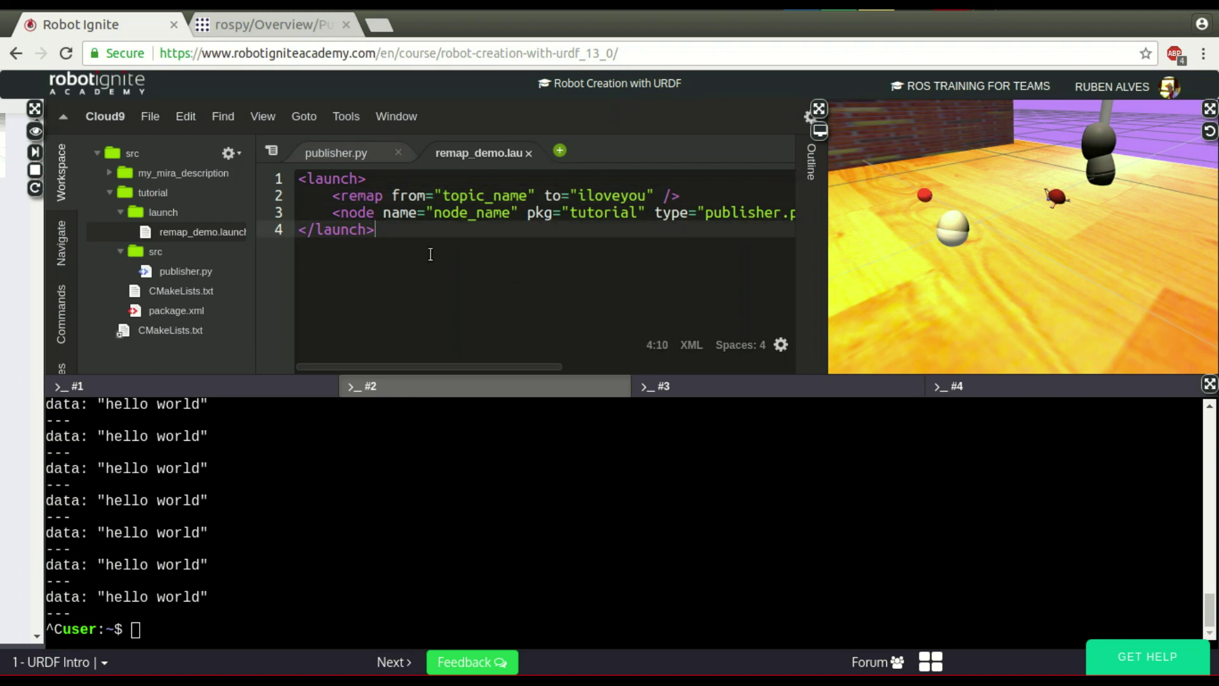